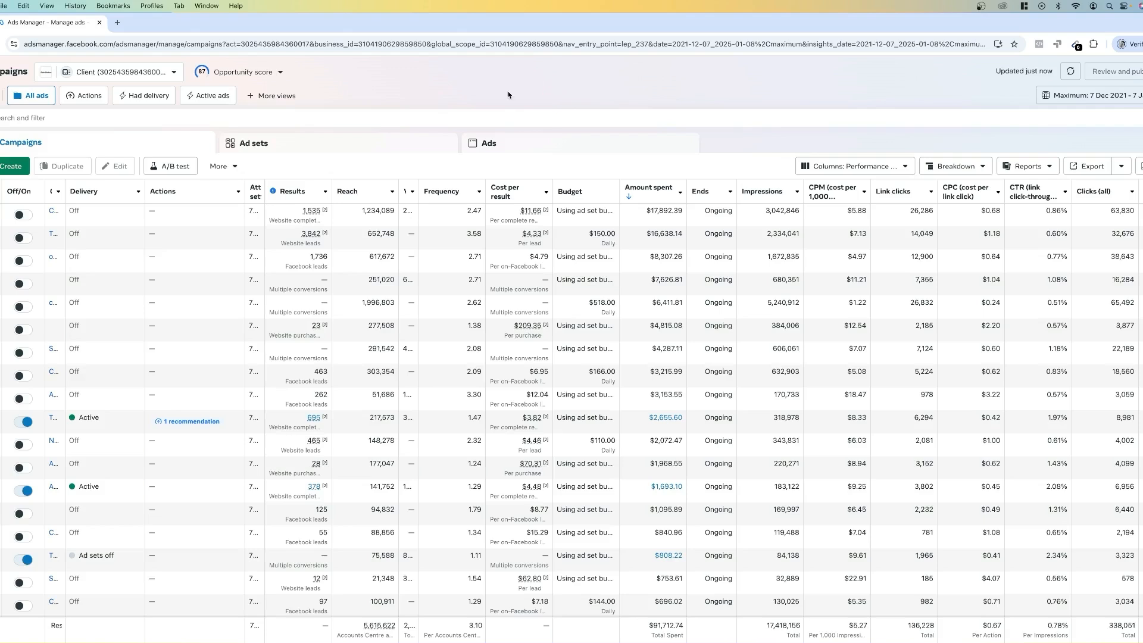
Create a new auction campaign with the Leads objective using the Manual leads campaign setup.
{"action": "left_click", "coordinate": [17, 169]}
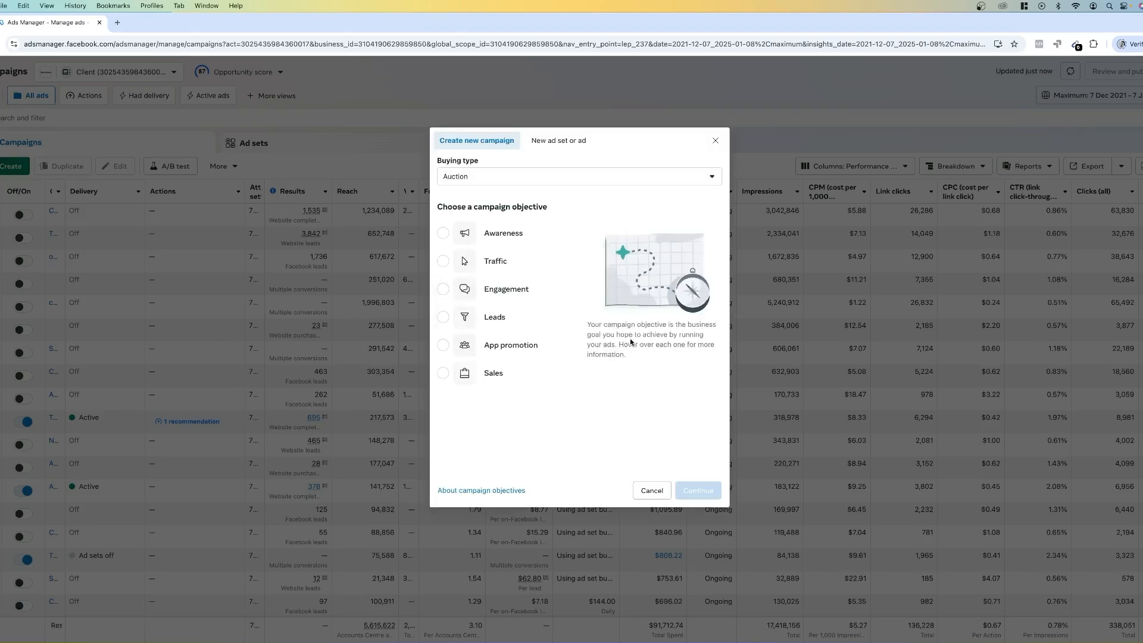
{"action": "left_click", "coordinate": [506, 321]}
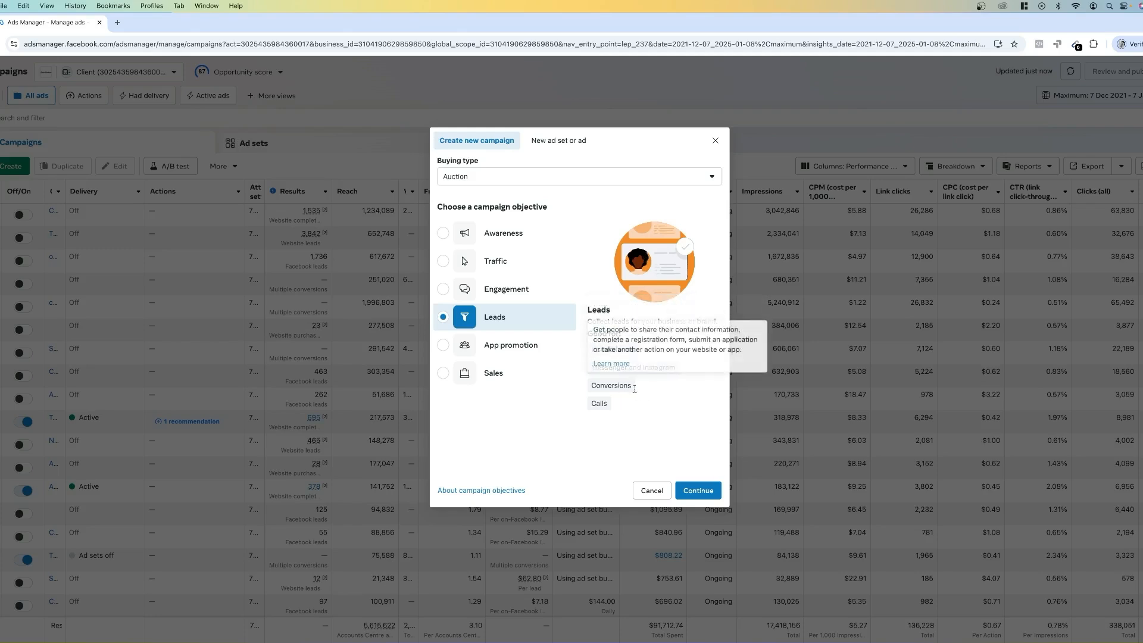
{"action": "left_click", "coordinate": [709, 498]}
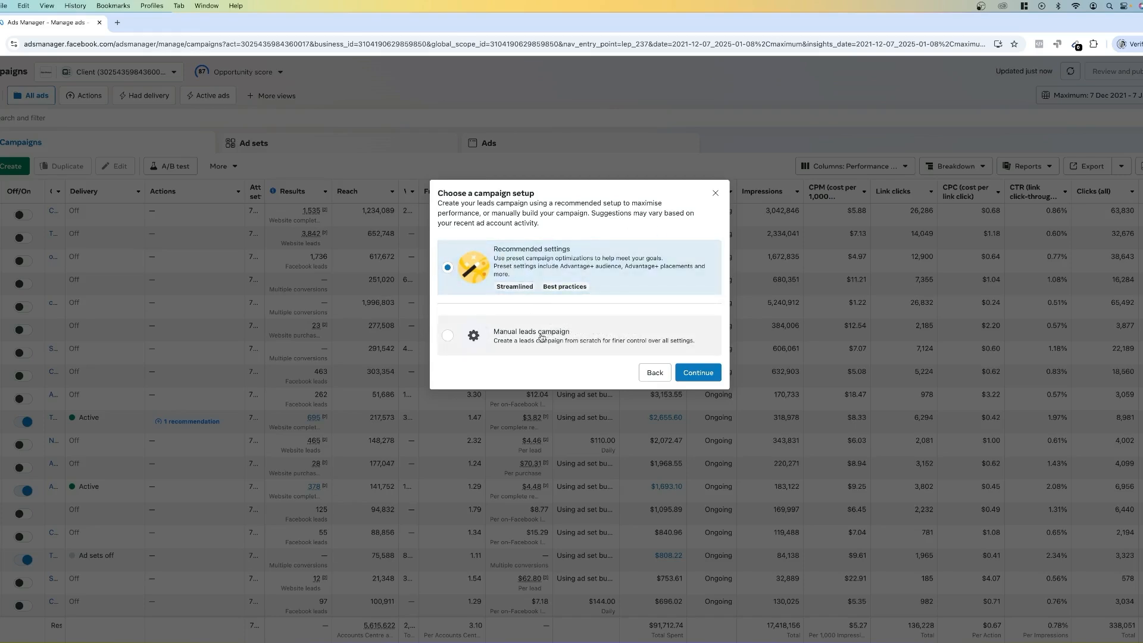
{"action": "left_click", "coordinate": [524, 342]}
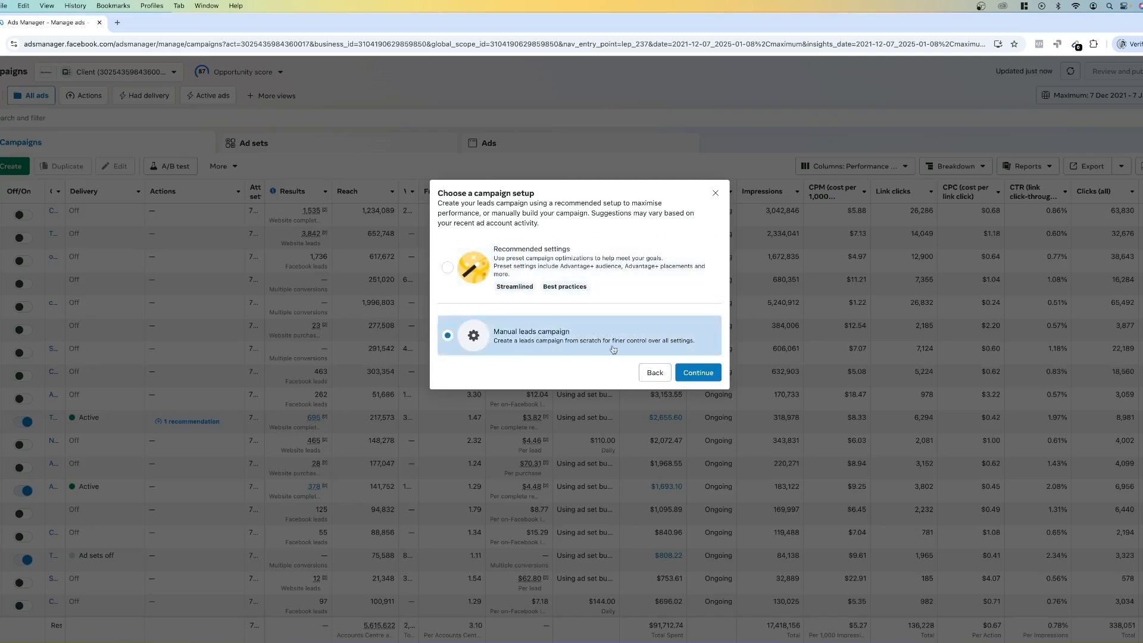
{"action": "left_click", "coordinate": [697, 372]}
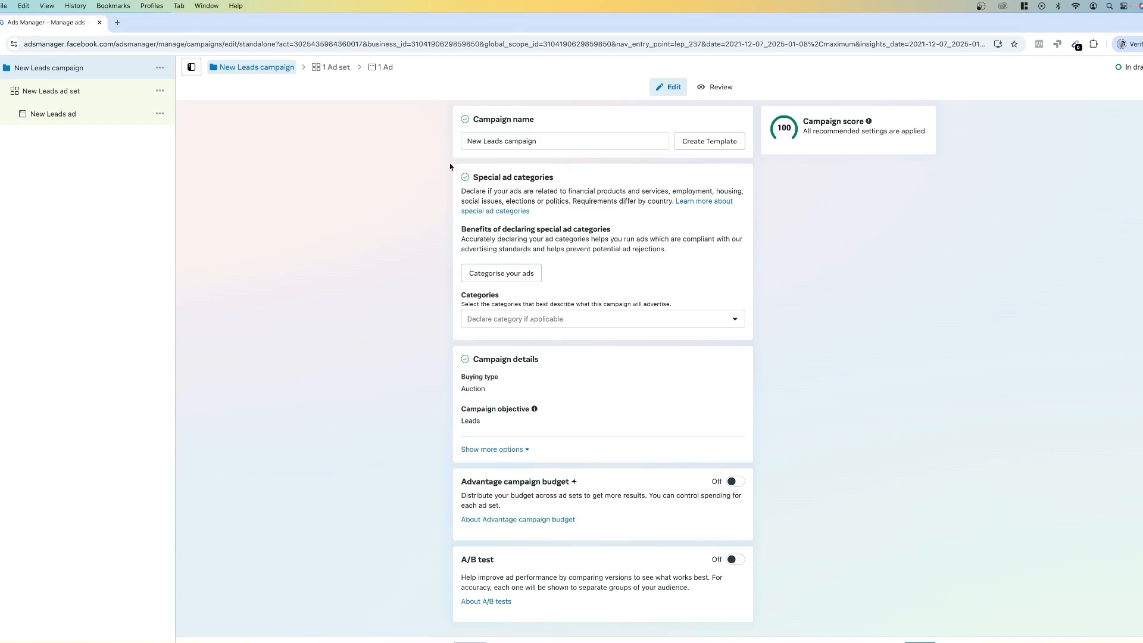
Name the campaign "TOF | Leads | Campaign 1" and go on to its ad set settings.
{"action": "left_click", "coordinate": [584, 143]}
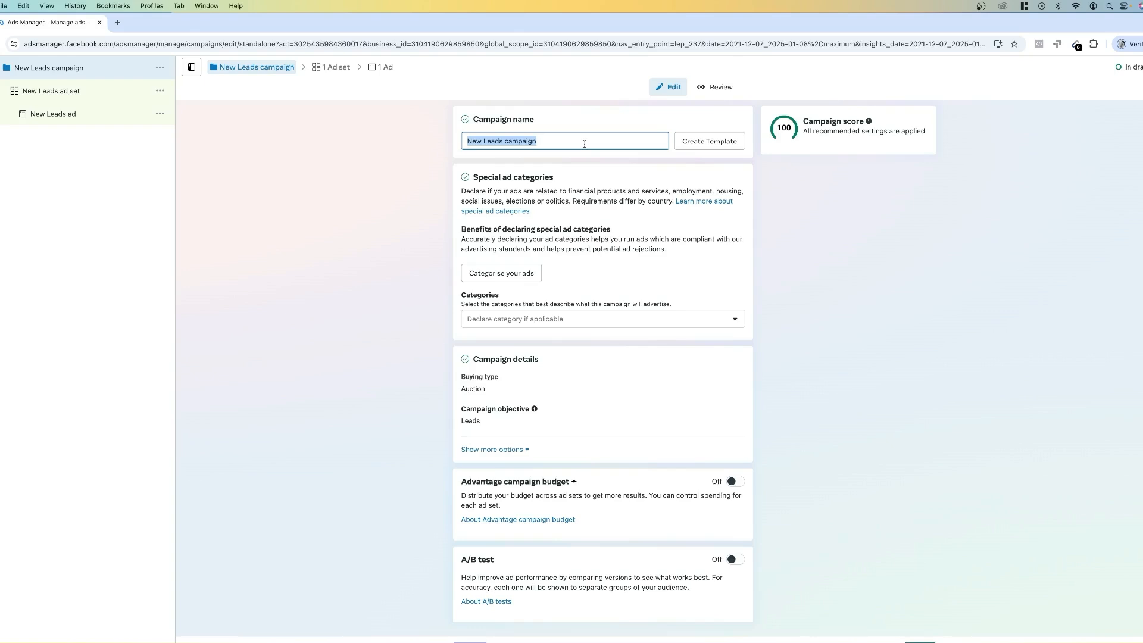
{"action": "type", "text": "TOF "}
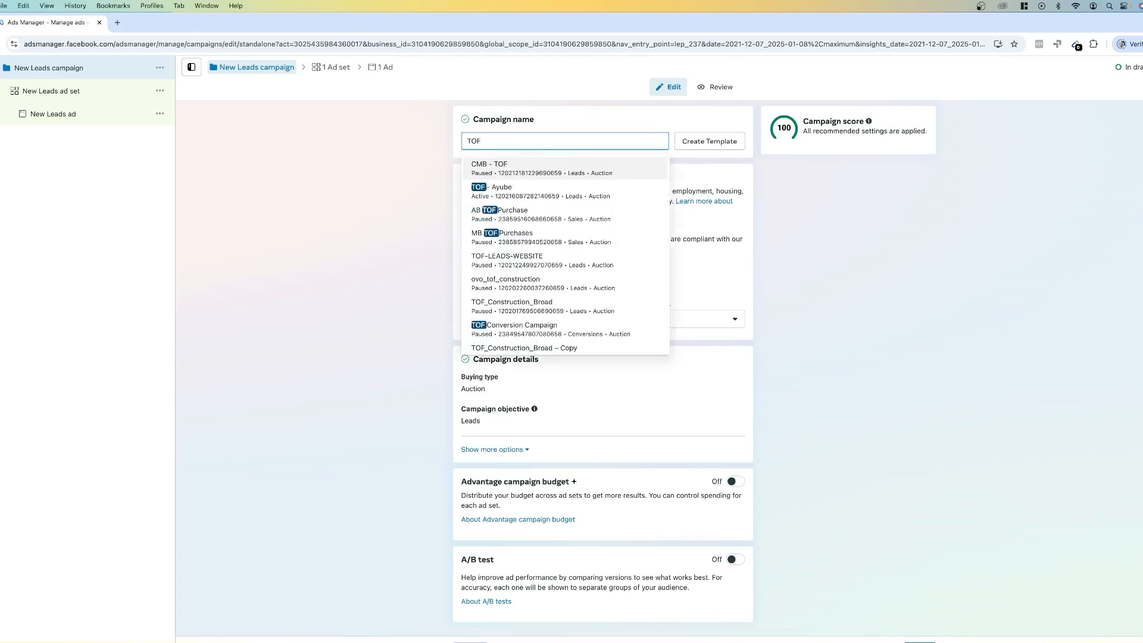
{"action": "type", "text": "| Leads |"}
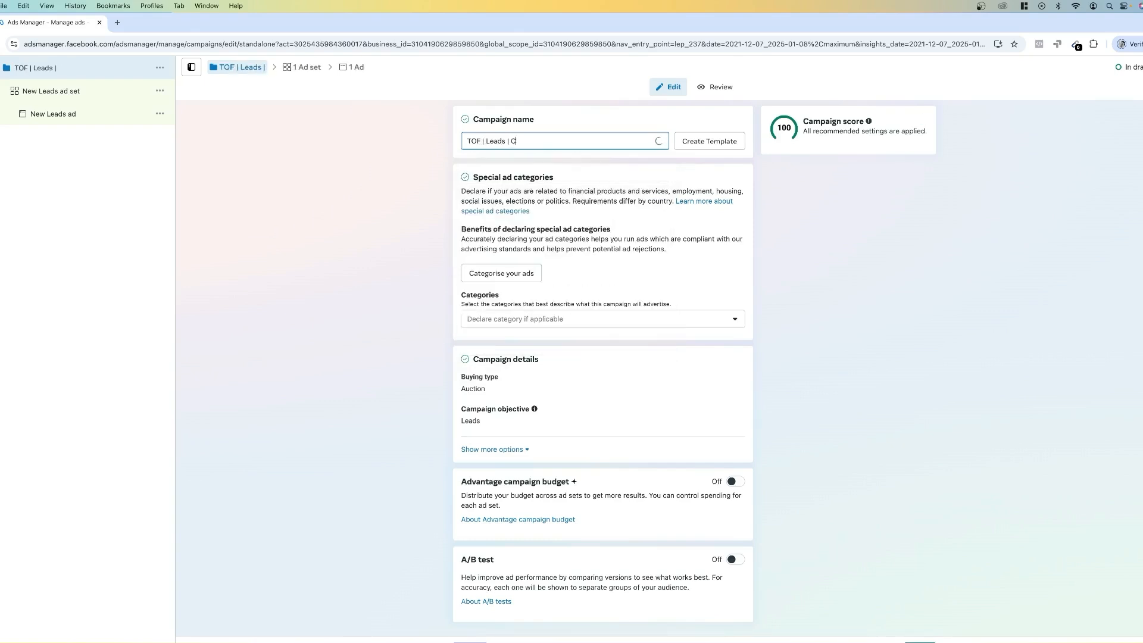
{"action": "type", "text": " Campaign 1 |"}
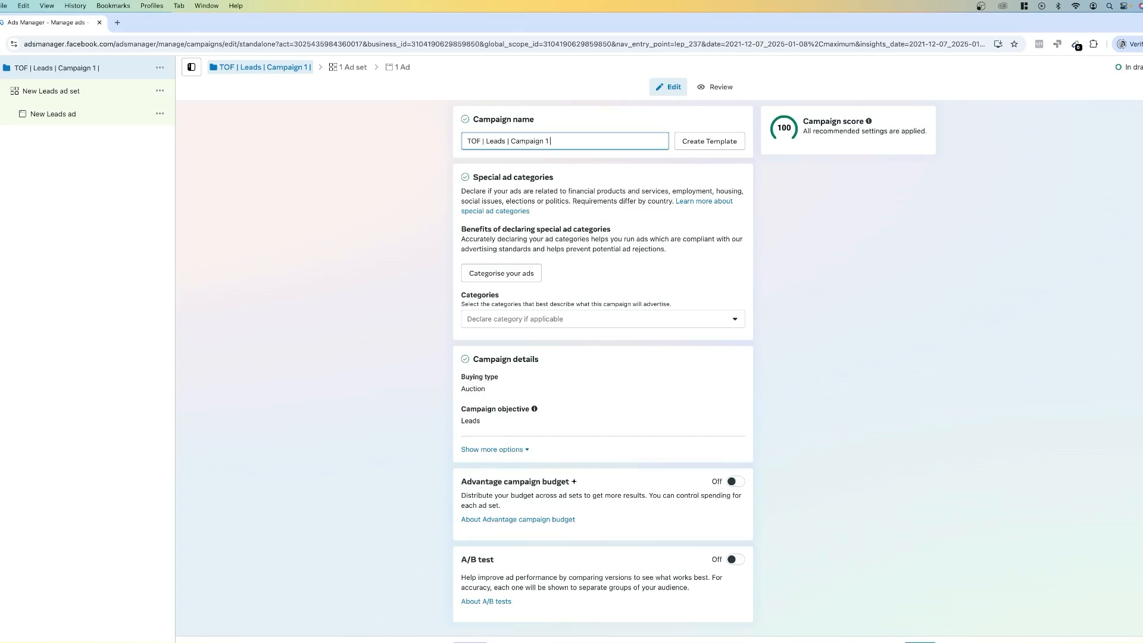
{"action": "key", "text": "BackSpace"}
{"action": "key", "text": "BackSpace"}
{"action": "left_click", "coordinate": [628, 93]}
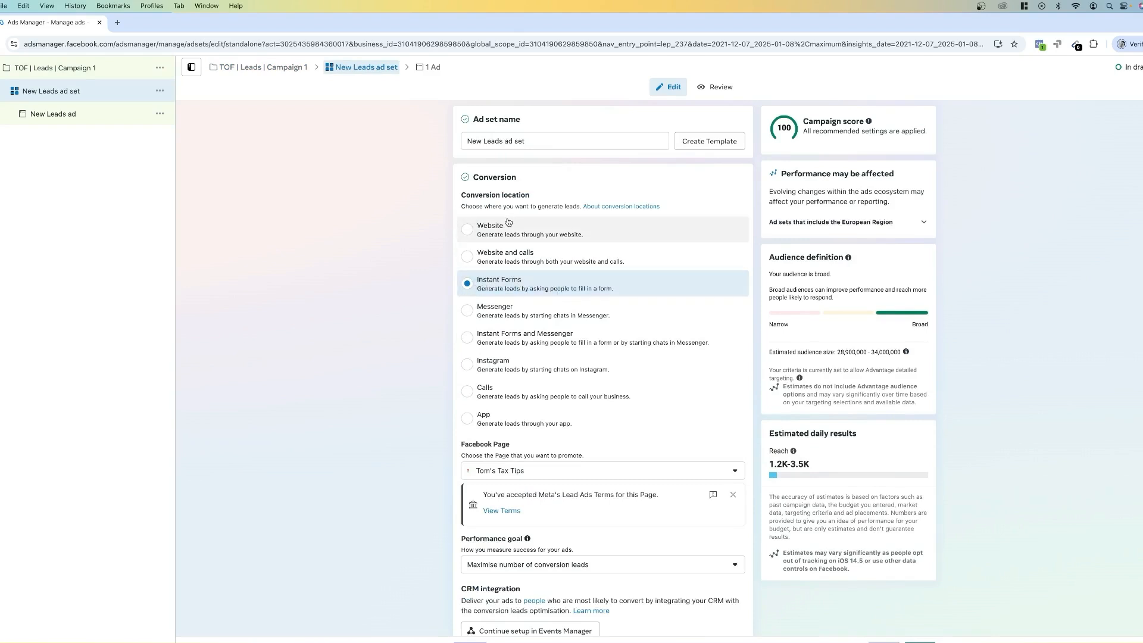
Set the ad set's conversion location to Website, with the CMB dataset and Complete registration as the conversion event.
{"action": "left_click", "coordinate": [477, 233]}
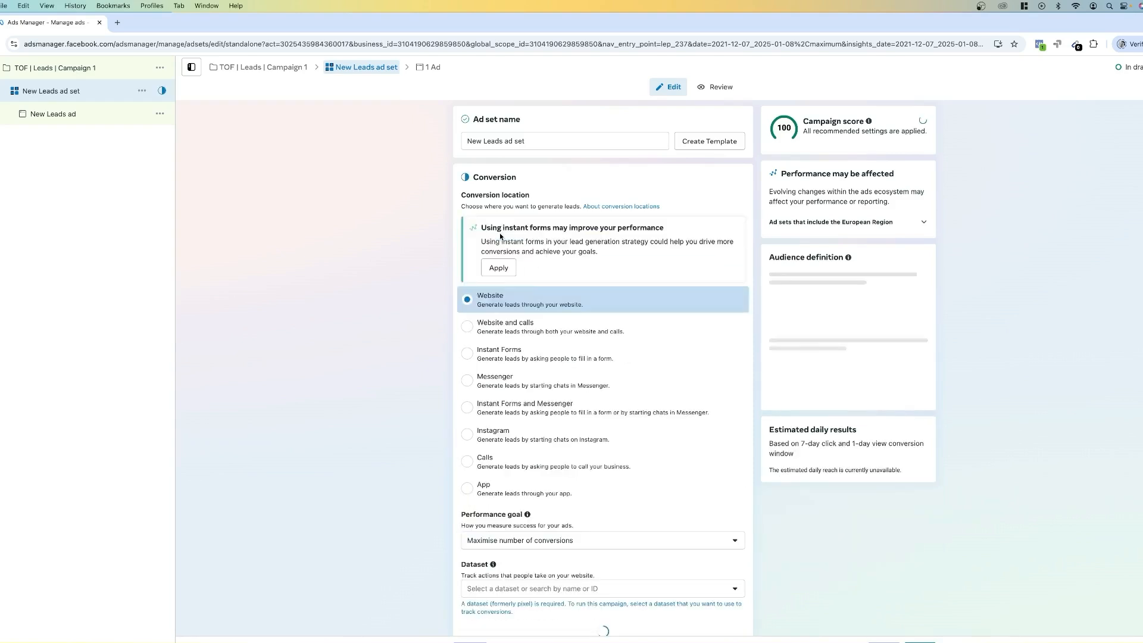
{"action": "scroll", "coordinate": [417, 381], "scroll_direction": "down", "scroll_amount": 2}
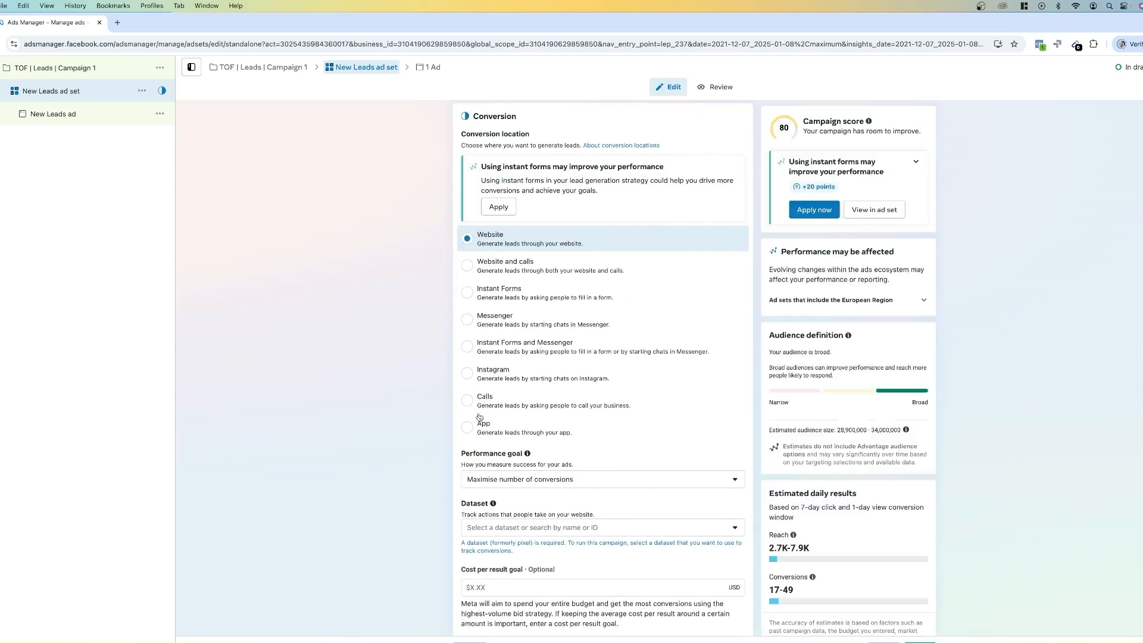
{"action": "left_click", "coordinate": [498, 534]}
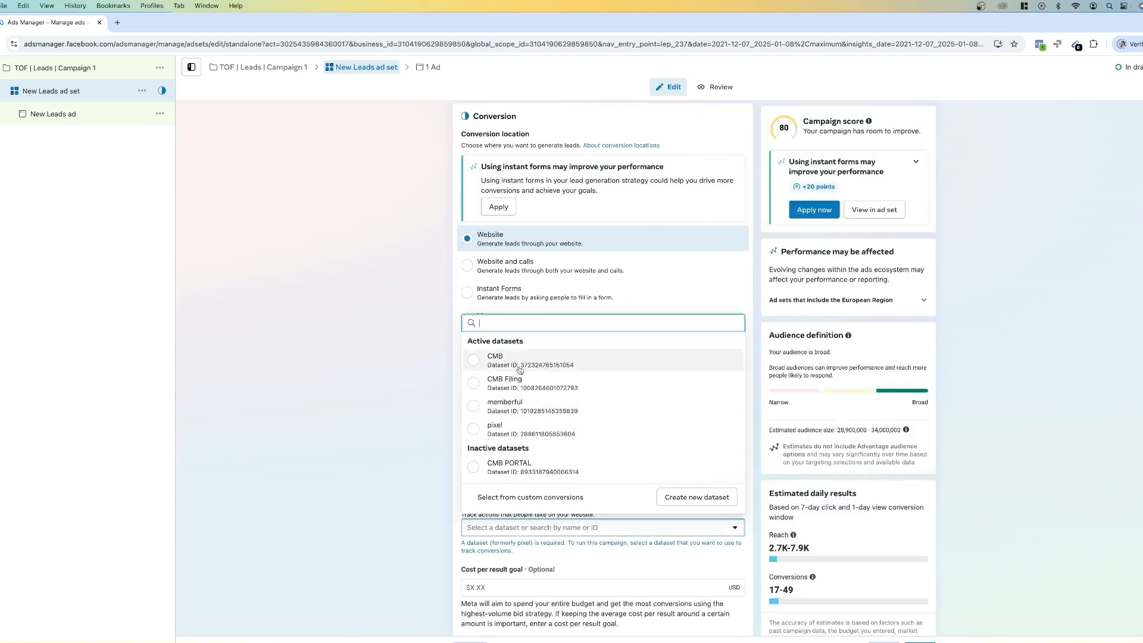
{"action": "left_click", "coordinate": [495, 357]}
{"action": "scroll", "coordinate": [511, 470], "scroll_direction": "down", "scroll_amount": 2}
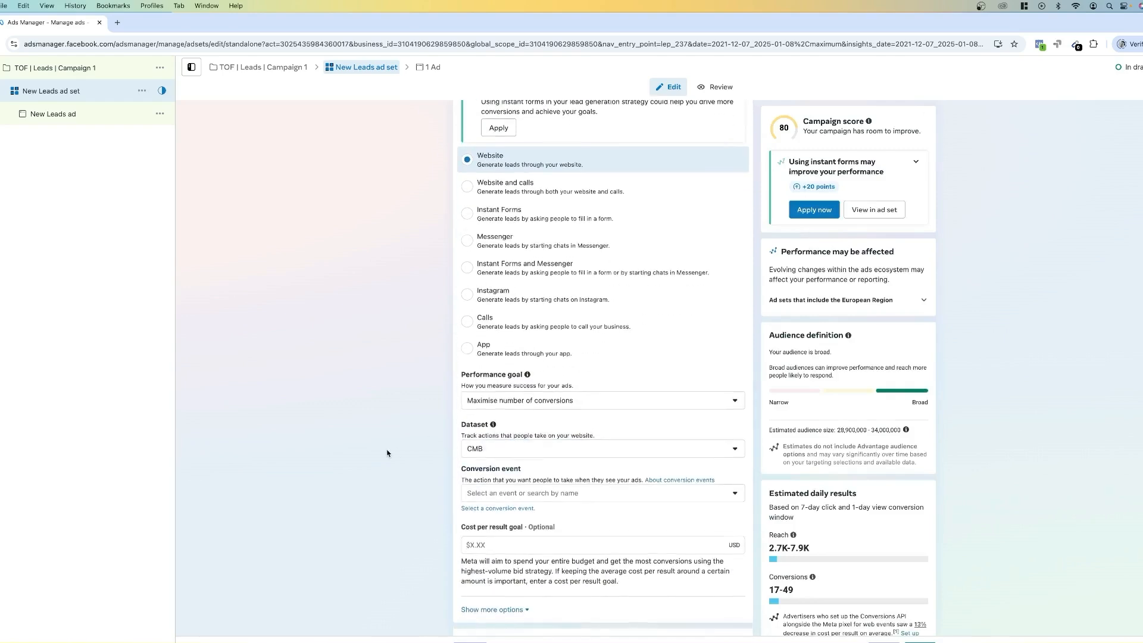
{"action": "left_click", "coordinate": [511, 490]}
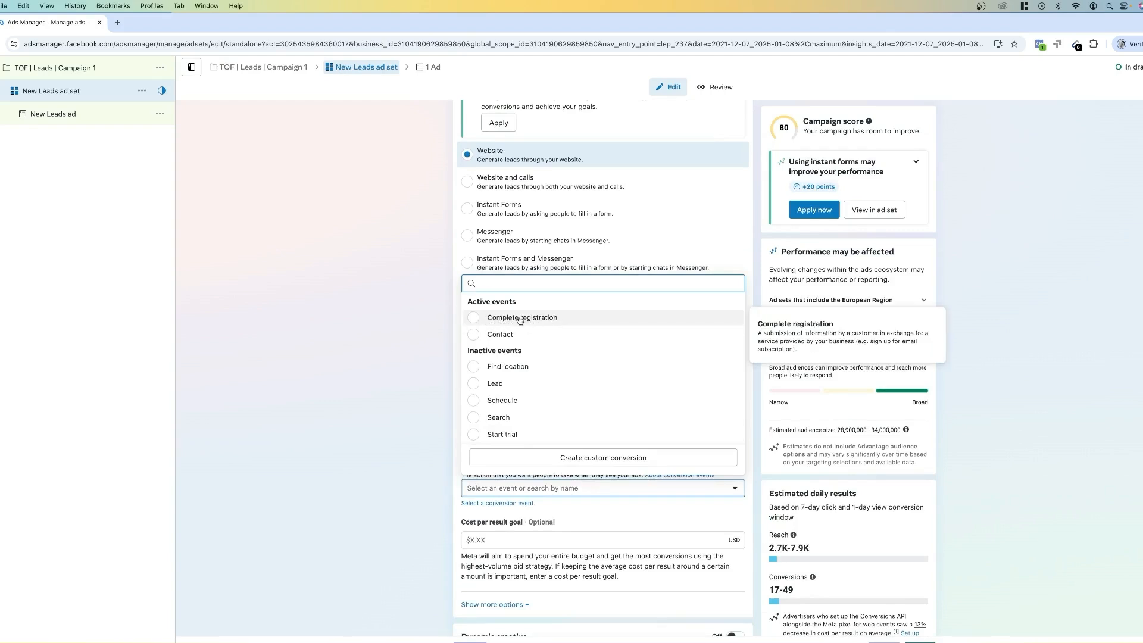
{"action": "left_click", "coordinate": [538, 319]}
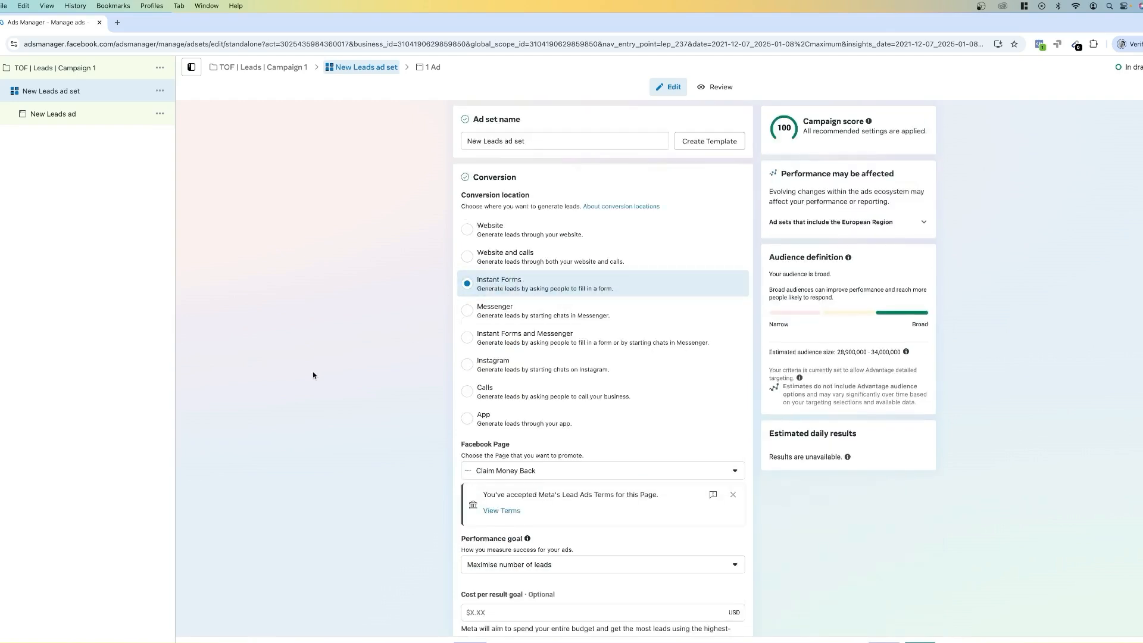
Set the Instant Forms ad set's performance goal to Maximise number of conversion leads.
{"action": "scroll", "coordinate": [314, 375], "scroll_direction": "down", "scroll_amount": 2}
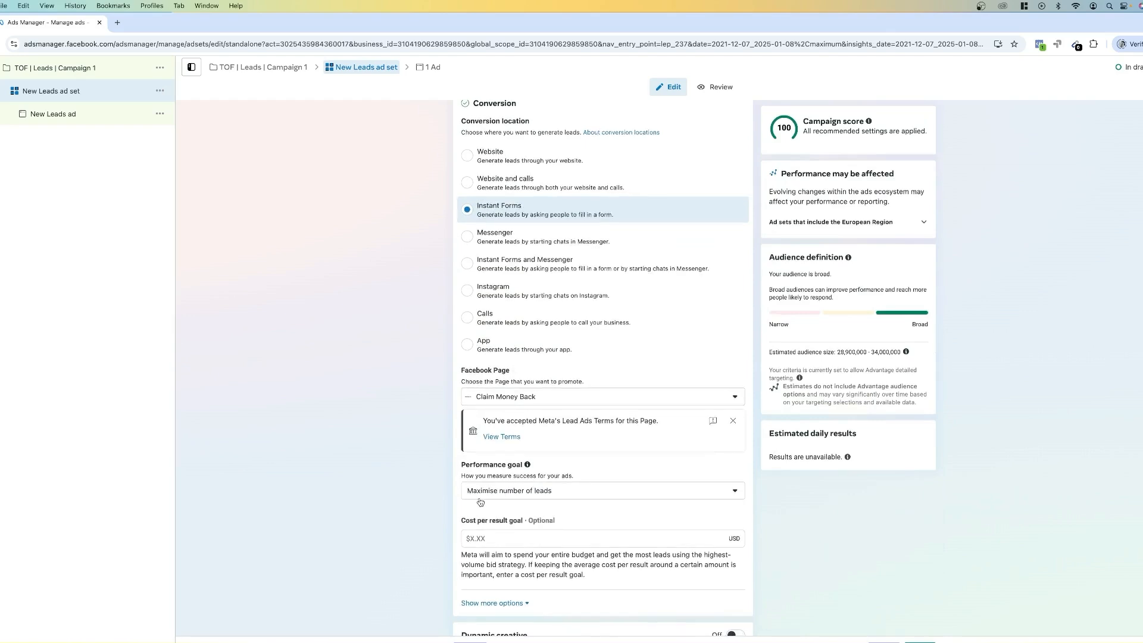
{"action": "left_click", "coordinate": [522, 496]}
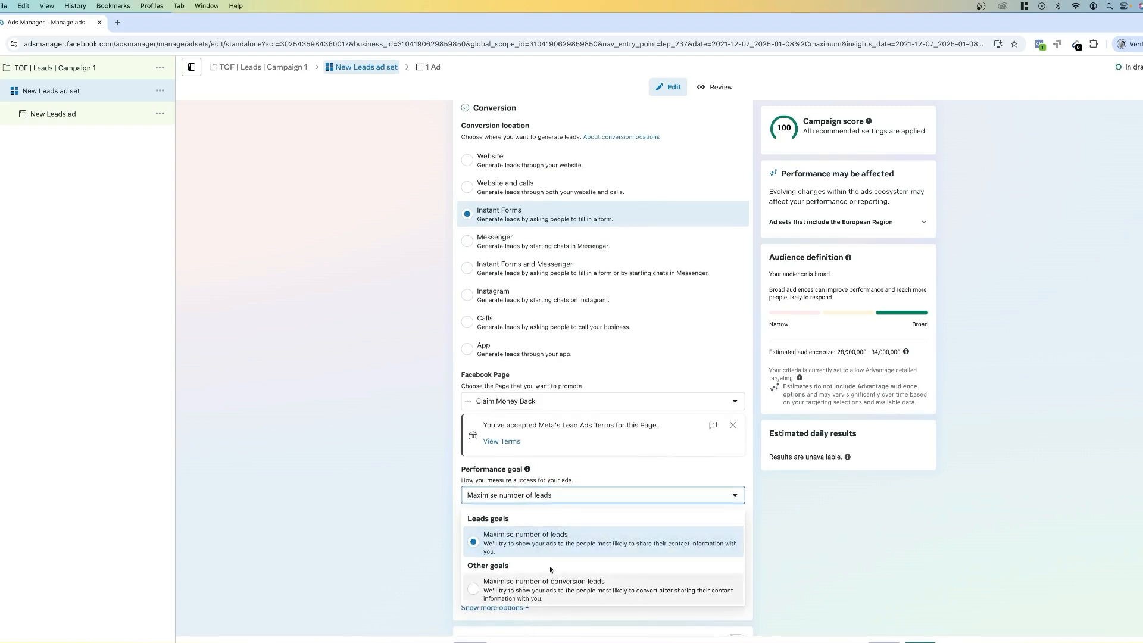
{"action": "left_click", "coordinate": [545, 548]}
Review the dynamic creative, catalogue and budget settings, and select the daily budget amount.
{"action": "scroll", "coordinate": [545, 536], "scroll_direction": "down", "scroll_amount": 7}
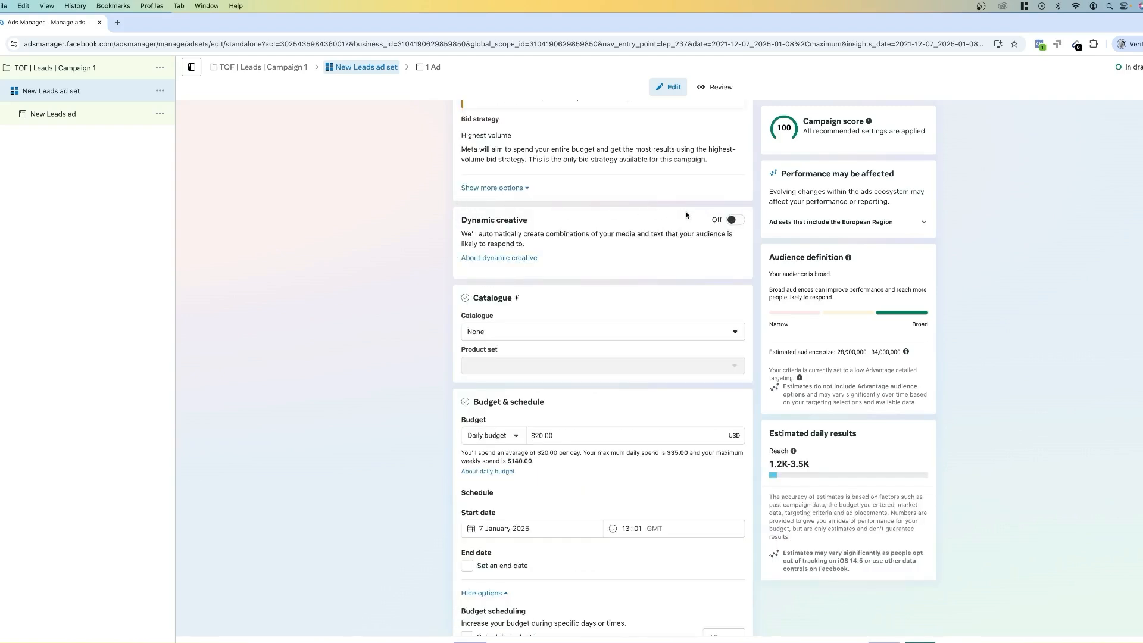
{"action": "scroll", "coordinate": [559, 280], "scroll_direction": "down", "scroll_amount": 3}
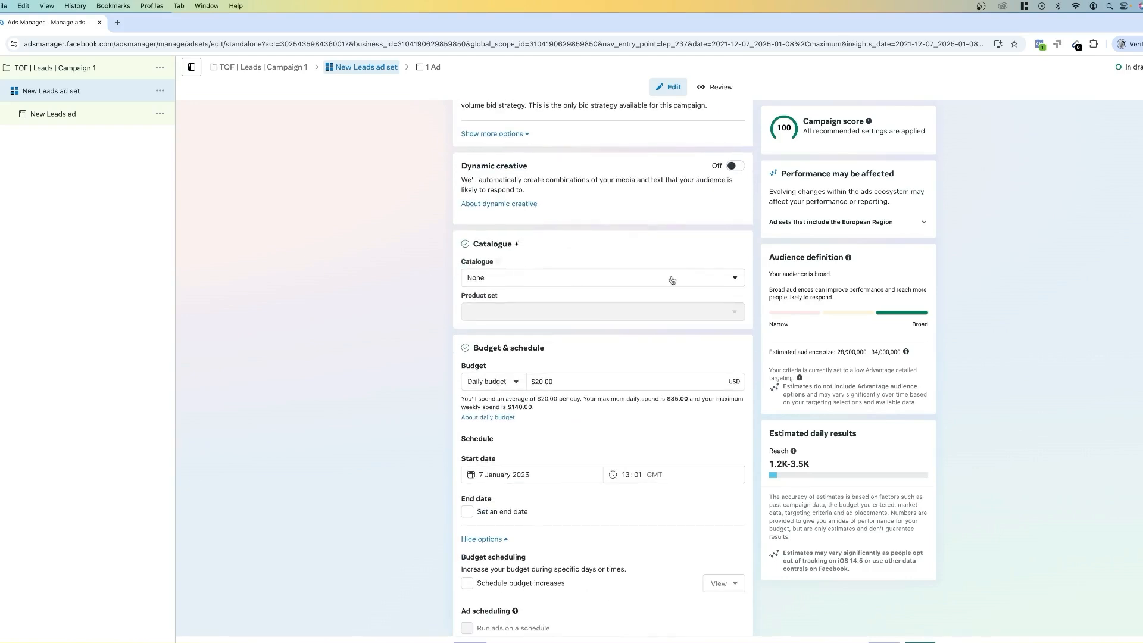
{"action": "scroll", "coordinate": [554, 286], "scroll_direction": "down", "scroll_amount": 2}
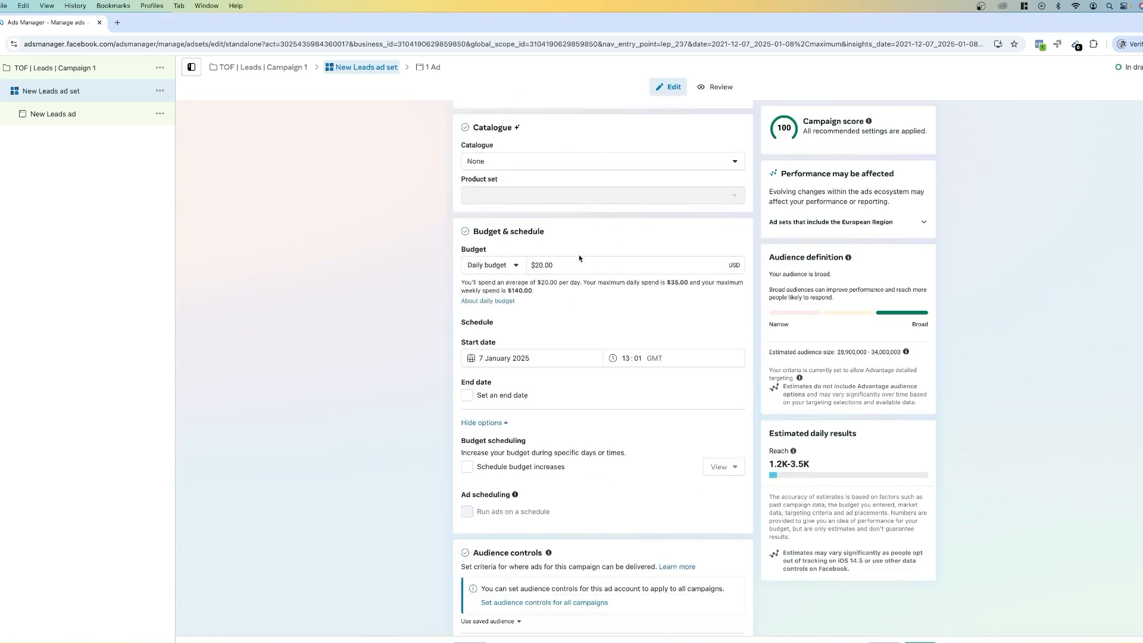
{"action": "double_click", "coordinate": [588, 266]}
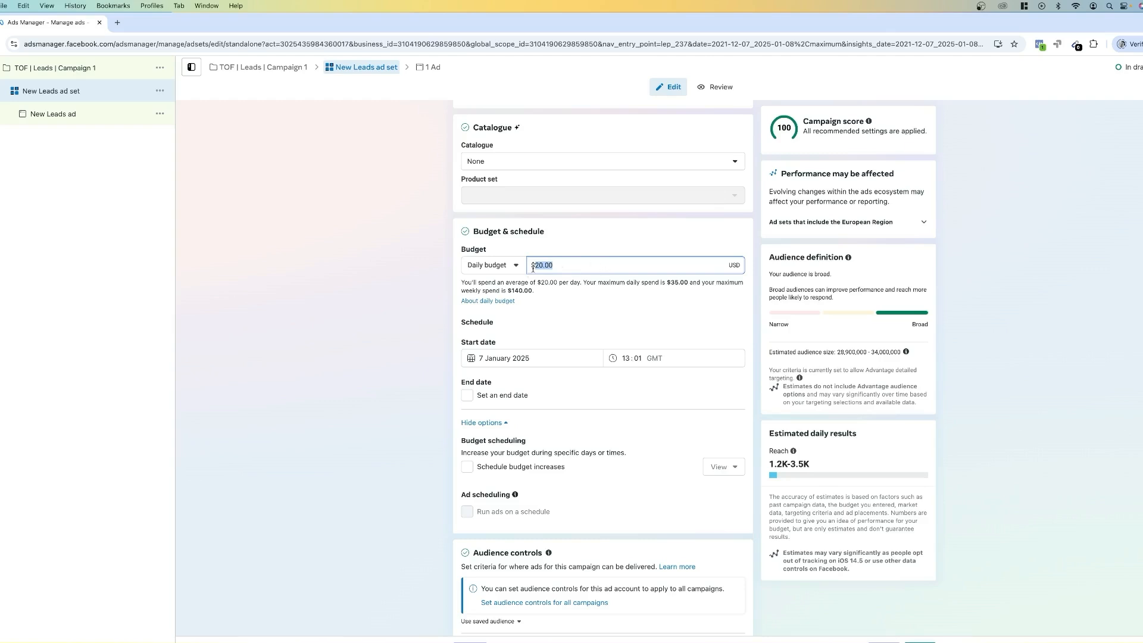
Switch the ad set from Advantage+ audience to the original audience options.
{"action": "scroll", "coordinate": [626, 265], "scroll_direction": "down", "scroll_amount": 5}
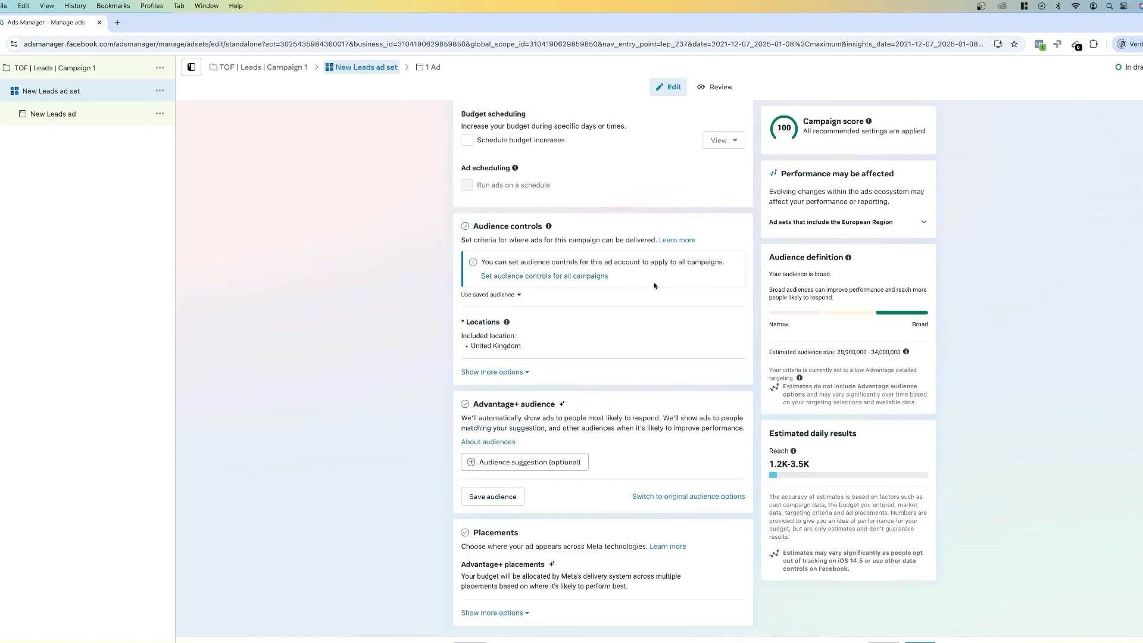
{"action": "left_click", "coordinate": [689, 501]}
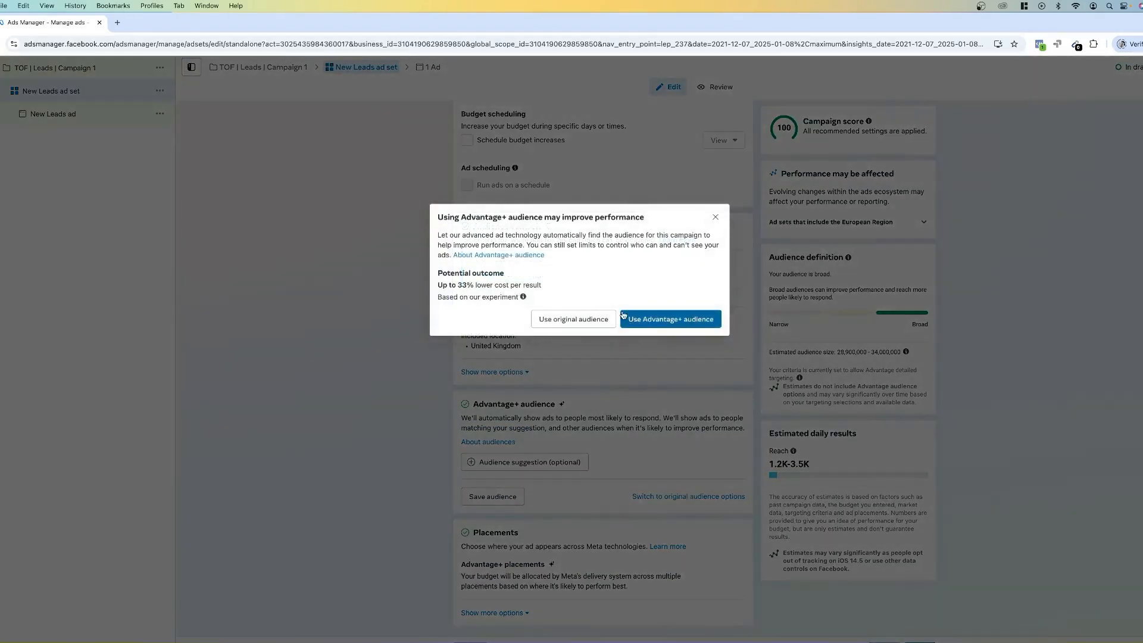
{"action": "left_click", "coordinate": [583, 319]}
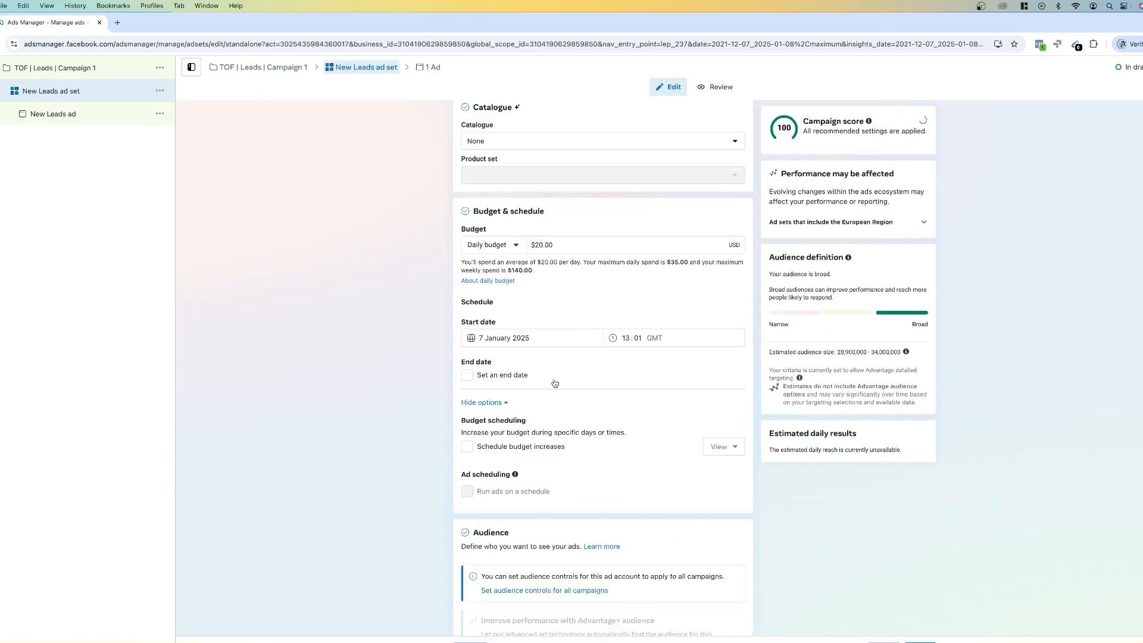
Open the detailed targeting for editing and turn off reaching people beyond the detailed targeting selections.
{"action": "scroll", "coordinate": [555, 383], "scroll_direction": "down", "scroll_amount": 4}
{"action": "scroll", "coordinate": [554, 382], "scroll_direction": "down", "scroll_amount": 5}
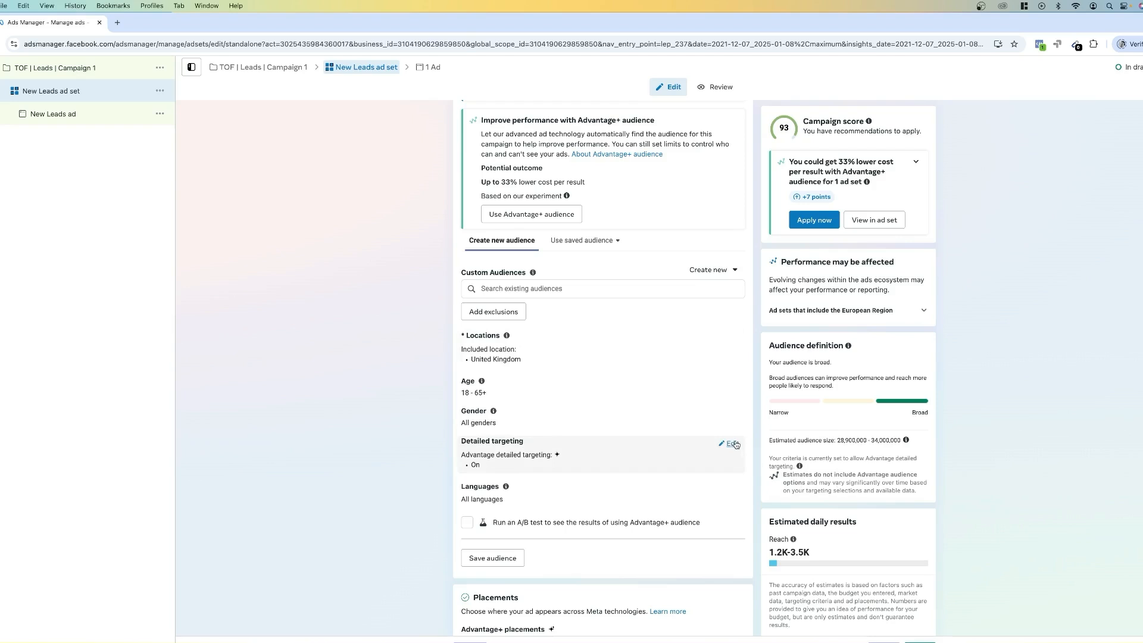
{"action": "left_click", "coordinate": [736, 444]}
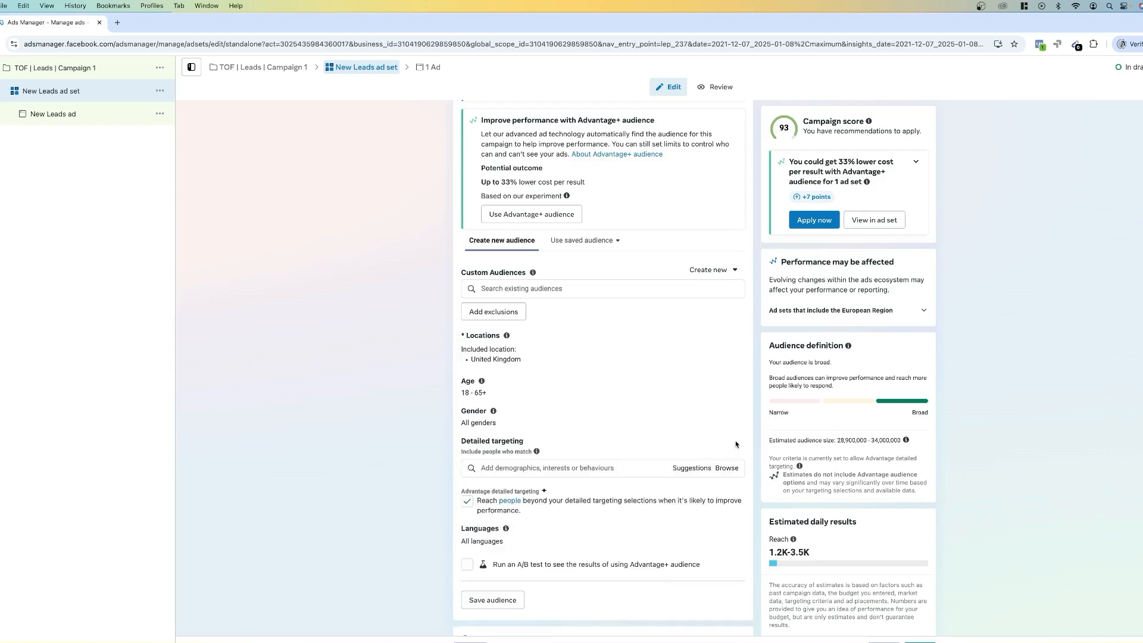
{"action": "left_click", "coordinate": [589, 499]}
Add Business, Small business owners, Entrepreneurship and Small business to the audience's detailed targeting.
{"action": "left_click", "coordinate": [606, 469]}
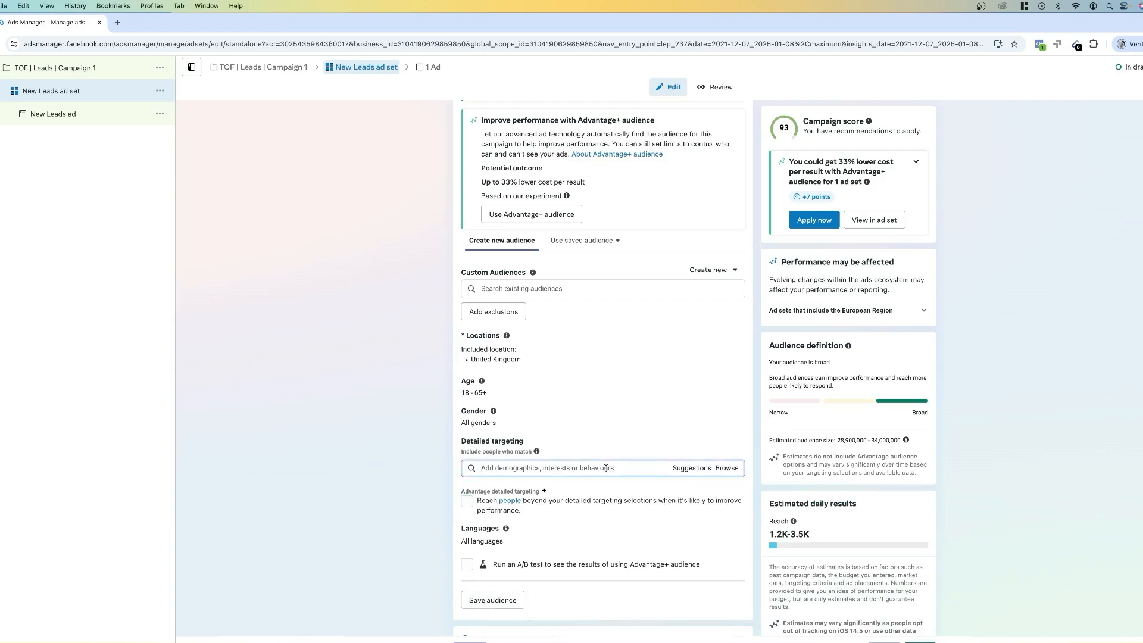
{"action": "type", "text": "business"}
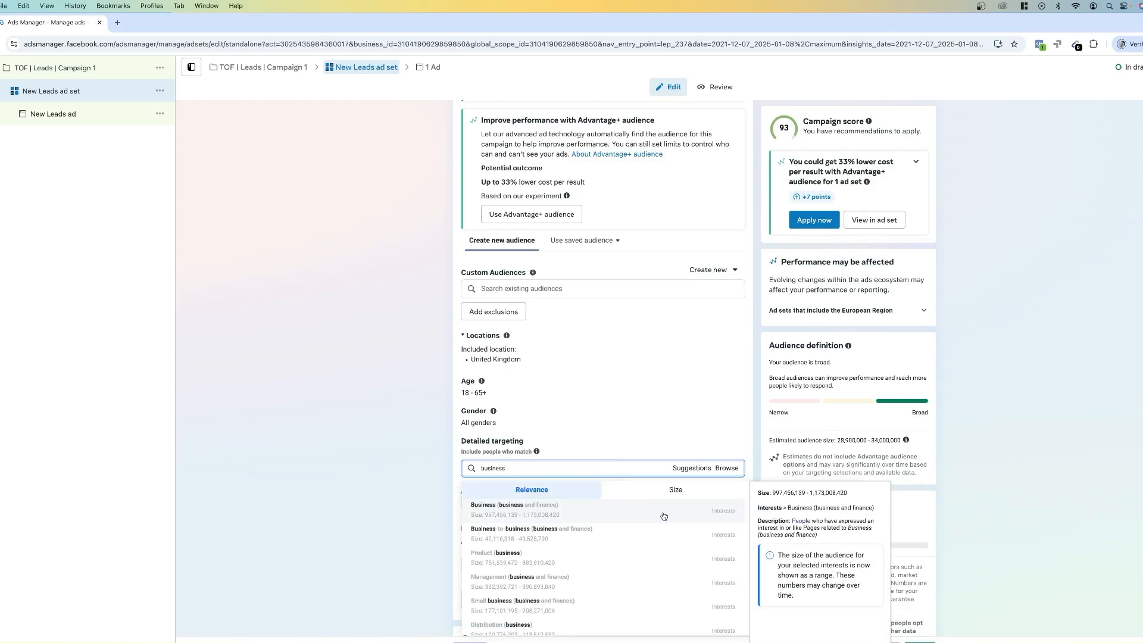
{"action": "left_click", "coordinate": [664, 516]}
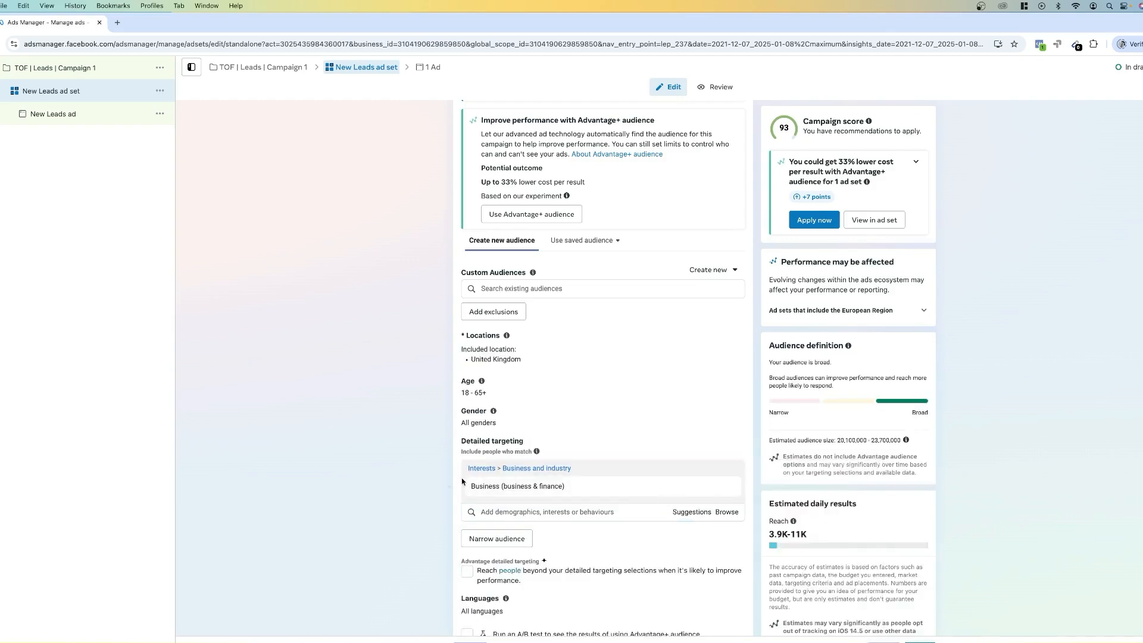
{"action": "left_click", "coordinate": [692, 512]}
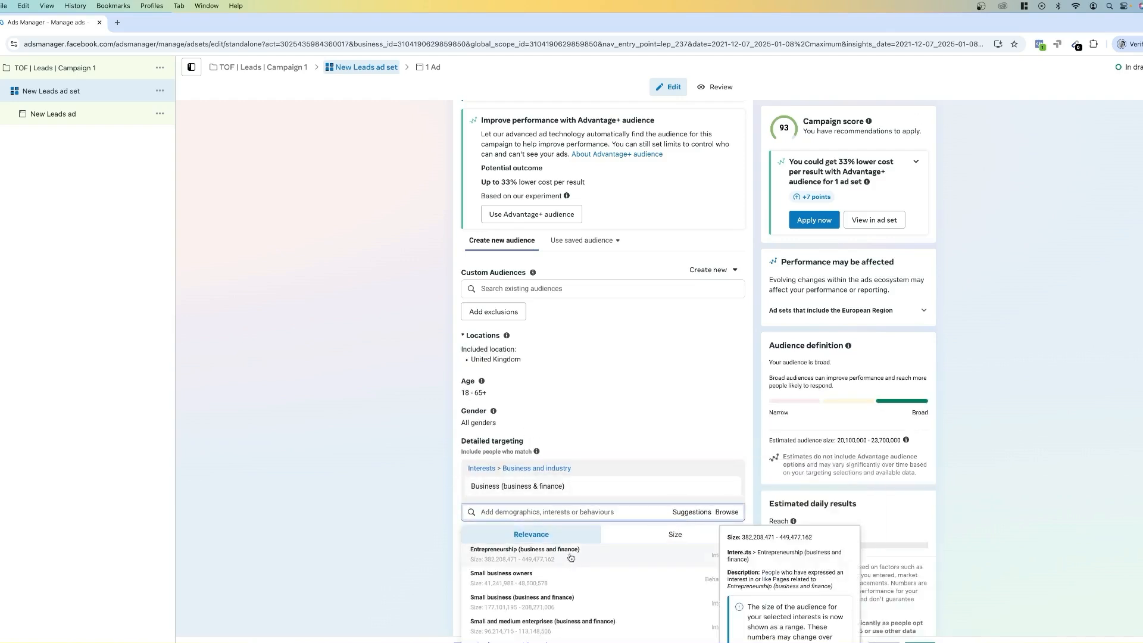
{"action": "left_click", "coordinate": [587, 572]}
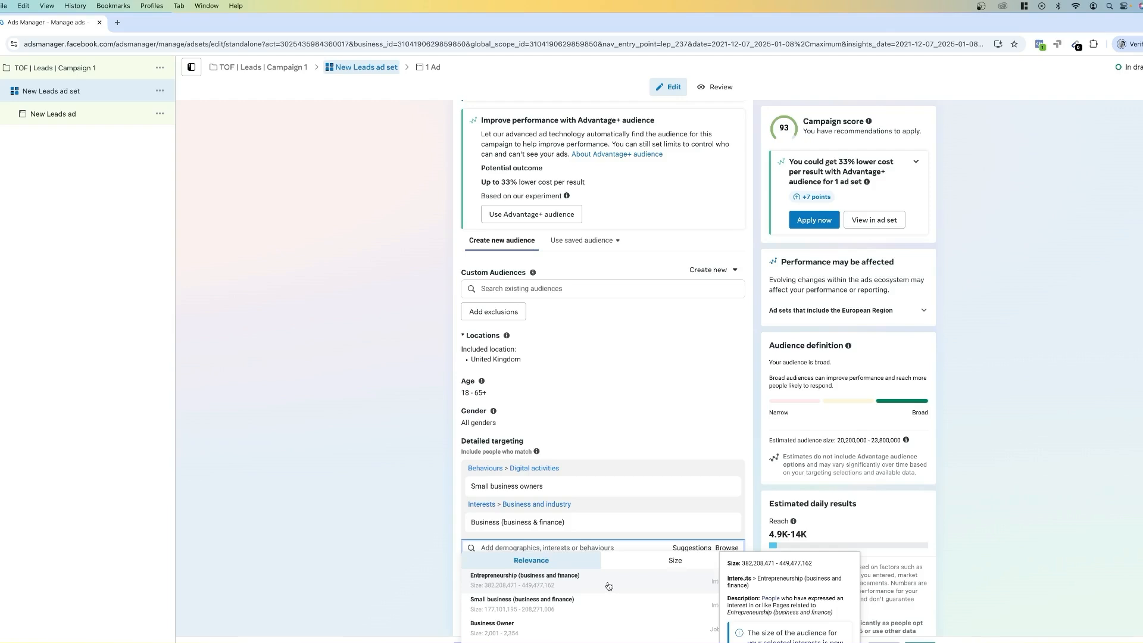
{"action": "left_click", "coordinate": [609, 586]}
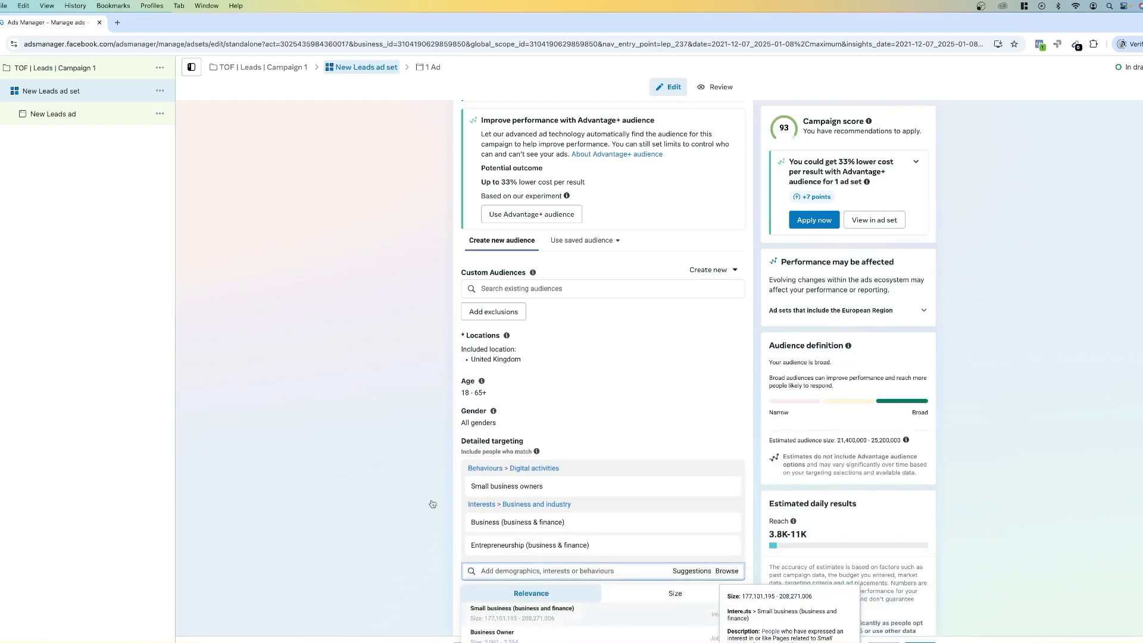
{"action": "left_click", "coordinate": [377, 478]}
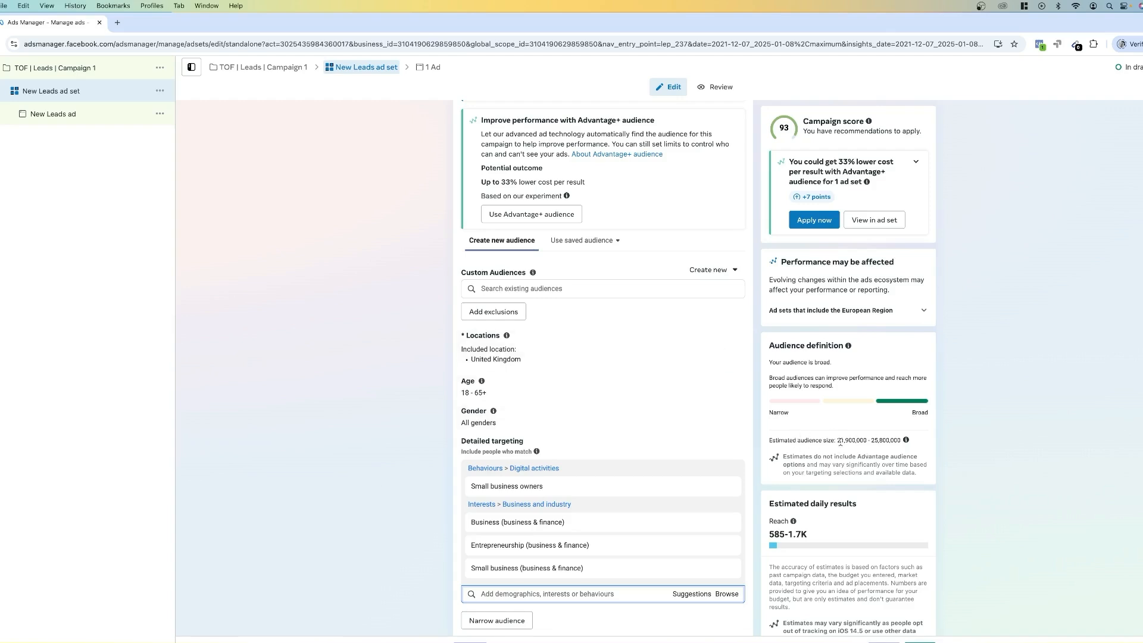
Check the estimated audience size and remove Small business owners from the detailed targeting.
{"action": "left_click_drag", "start_coordinate": [837, 441], "coordinate": [897, 441]}
{"action": "left_click", "coordinate": [843, 432]}
{"action": "mouse_move", "coordinate": [609, 487]}
{"action": "mouse_move", "coordinate": [519, 524]}
{"action": "mouse_move", "coordinate": [551, 577]}
{"action": "left_click", "coordinate": [727, 471]}
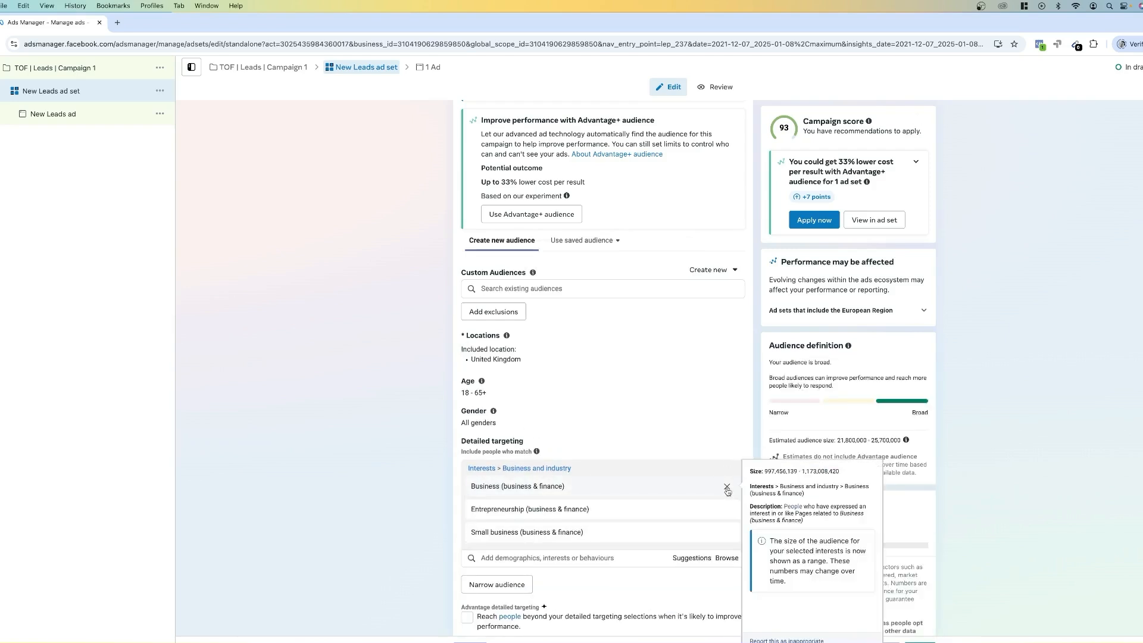
Remove the Business, Entrepreneurship and Small business interests from the audience's detailed targeting.
{"action": "left_click", "coordinate": [727, 488]}
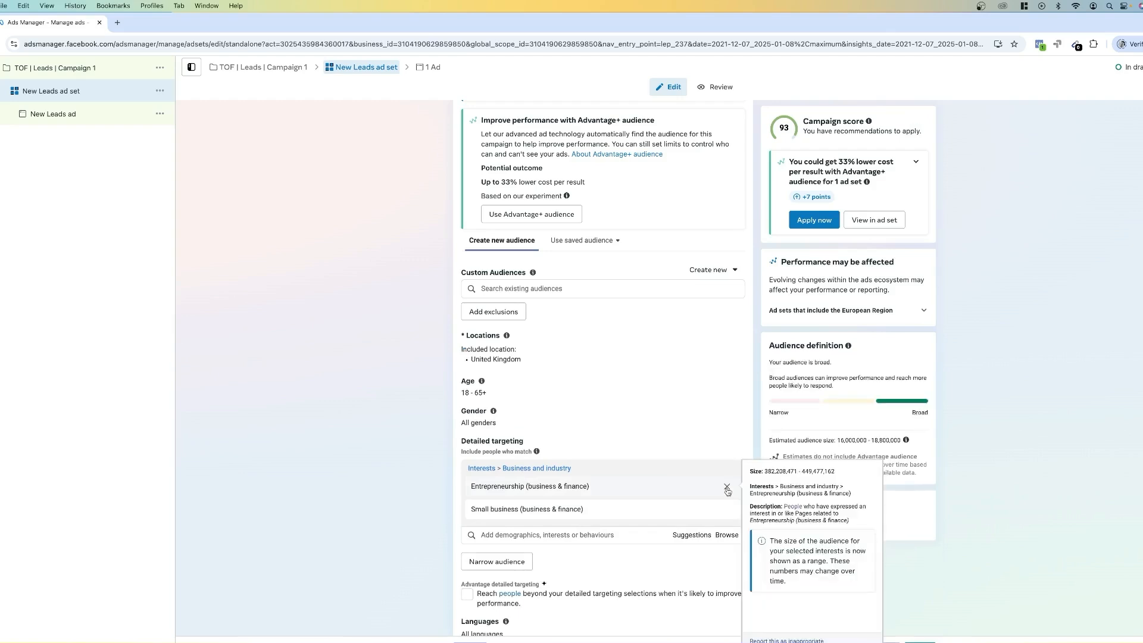
{"action": "left_click", "coordinate": [727, 487]}
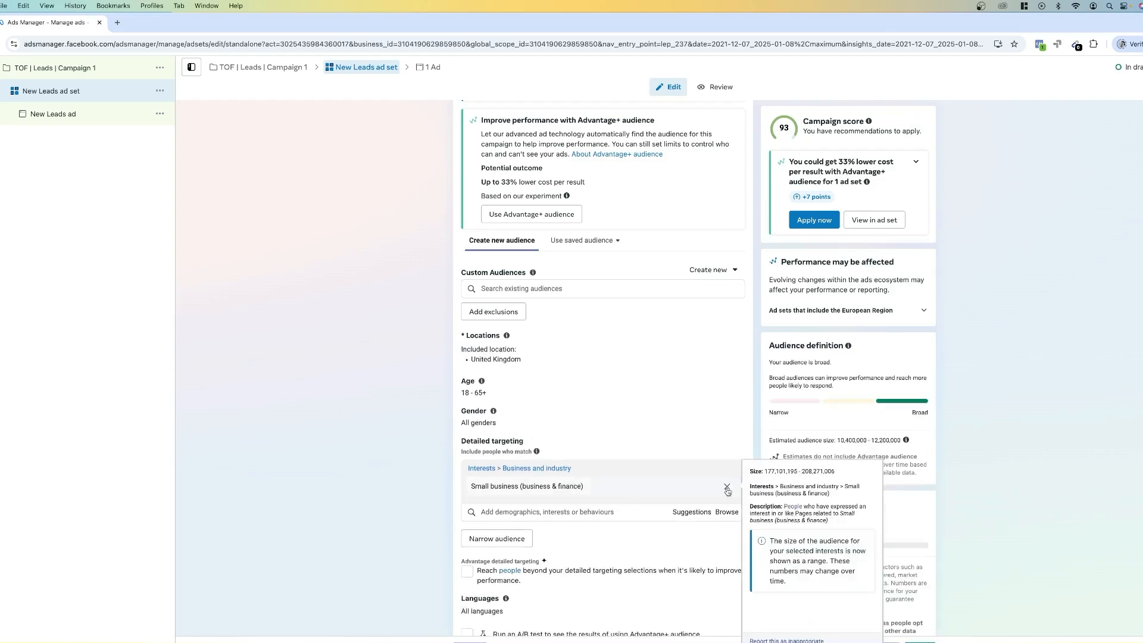
{"action": "left_click", "coordinate": [727, 489]}
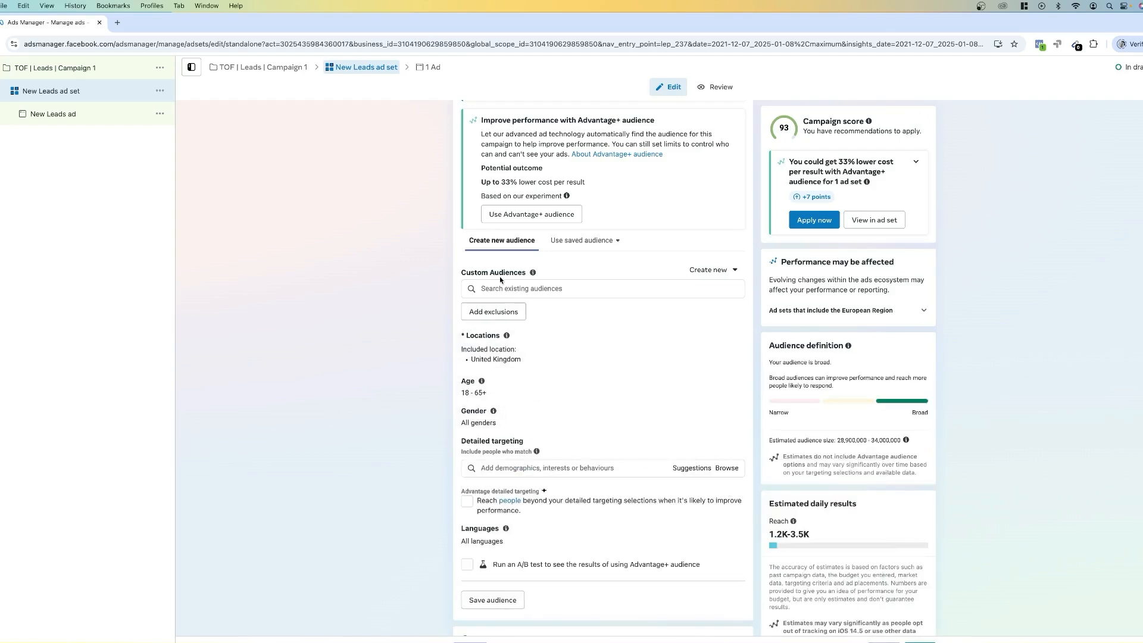
Add exclusions to the custom audiences, excluding 30 day fb ad engagement and 365 post or ad engagement.
{"action": "left_click", "coordinate": [493, 311]}
{"action": "left_click", "coordinate": [517, 337]}
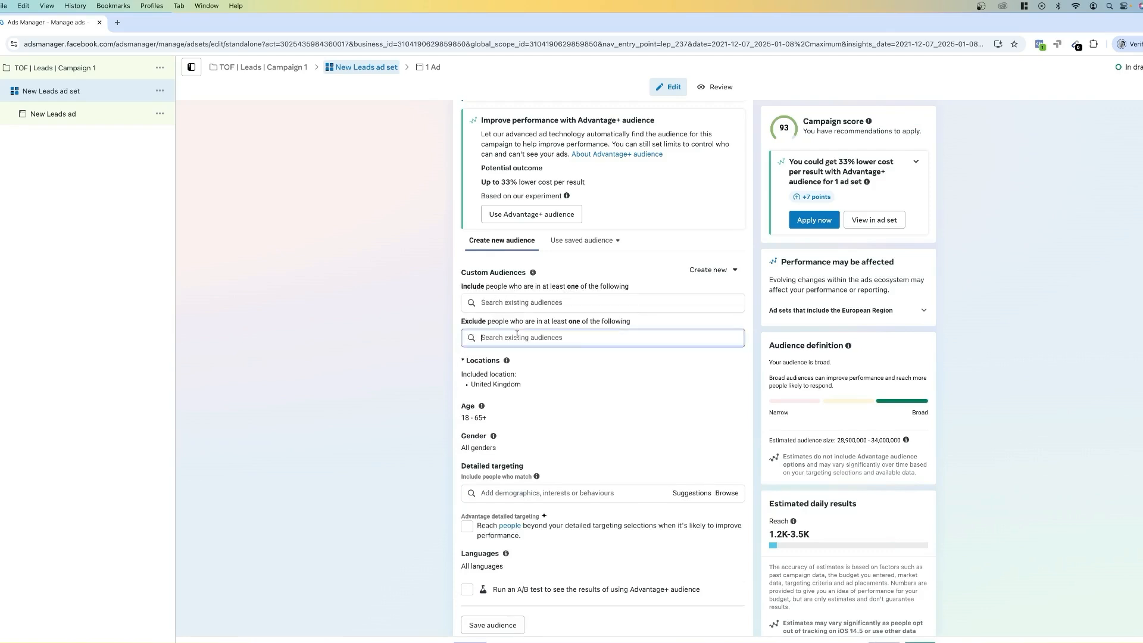
{"action": "left_click", "coordinate": [358, 303]}
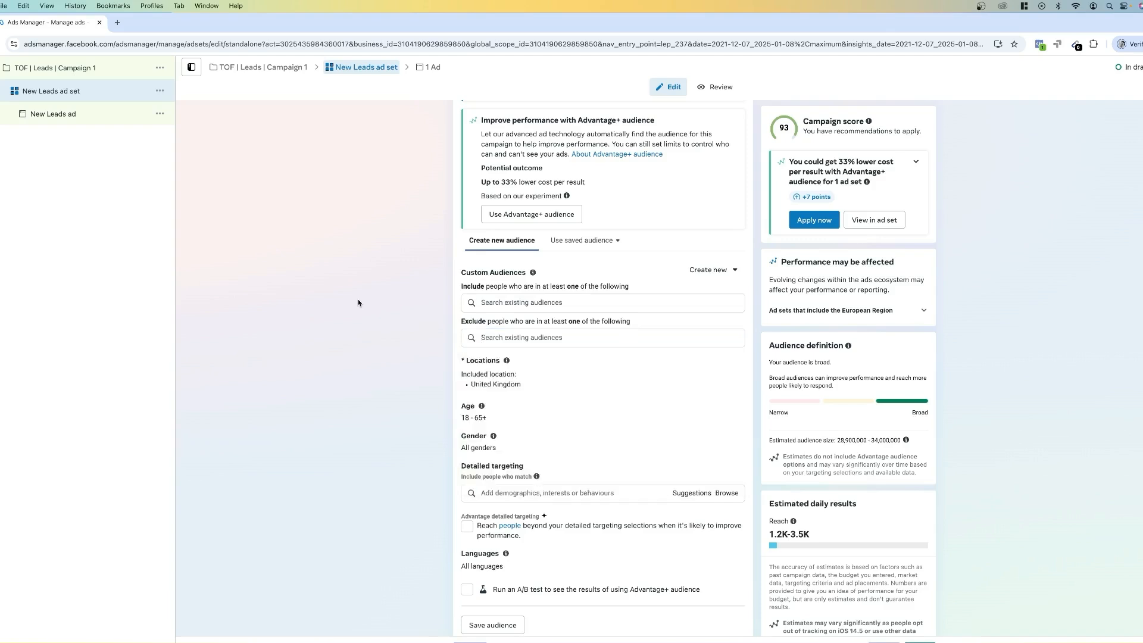
{"action": "left_click", "coordinate": [715, 269]}
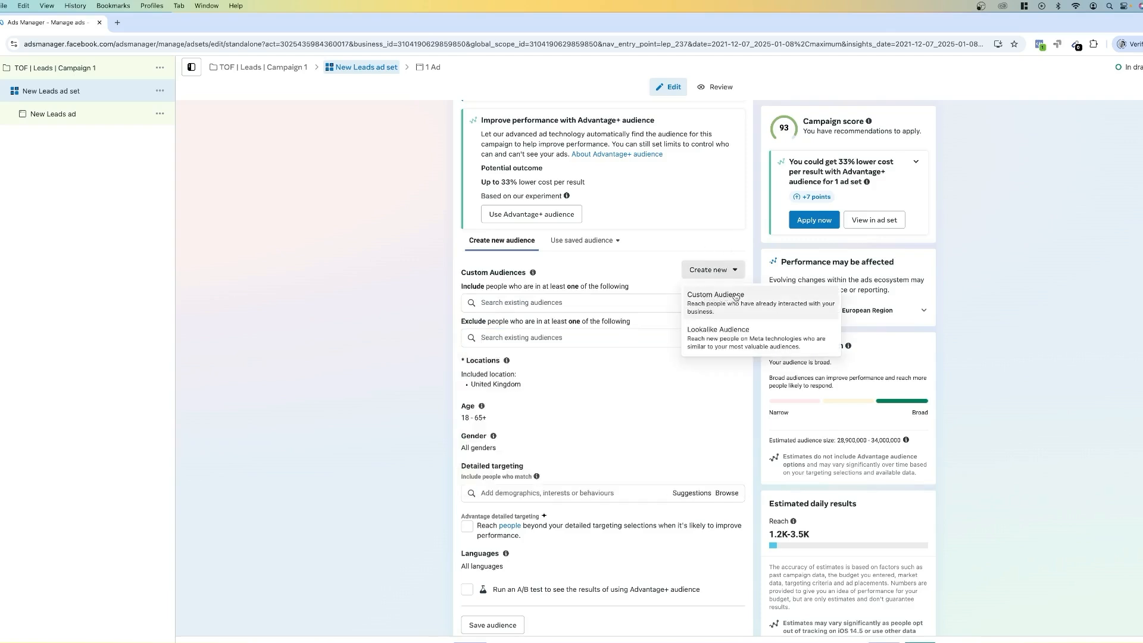
{"action": "left_click", "coordinate": [389, 276]}
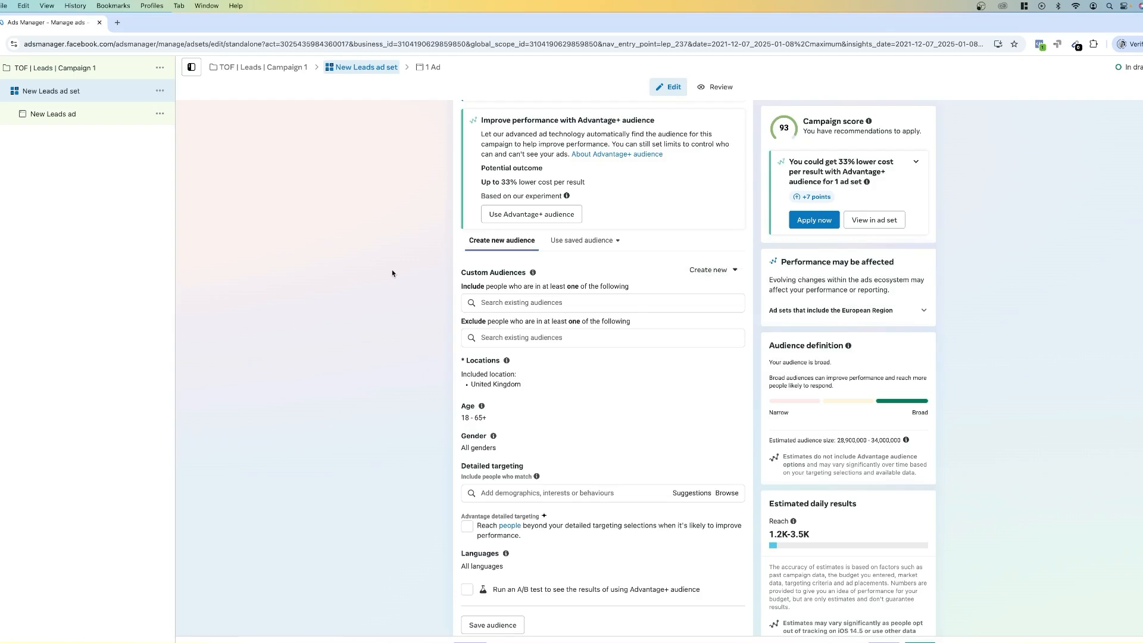
{"action": "left_click", "coordinate": [538, 336]}
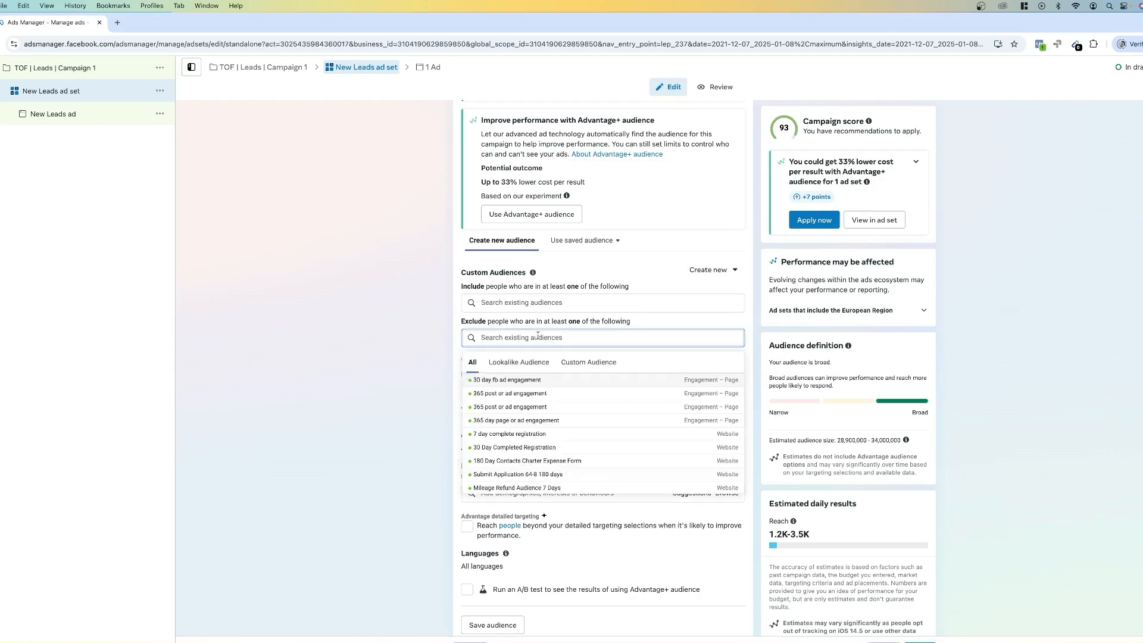
{"action": "left_click", "coordinate": [531, 381]}
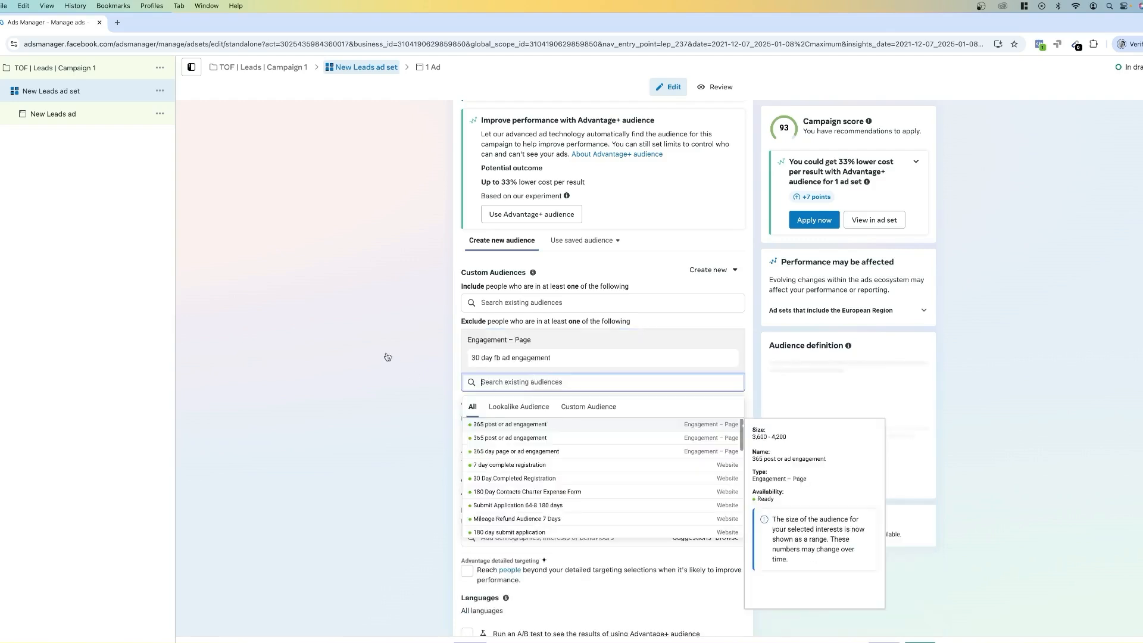
{"action": "key", "text": "Return"}
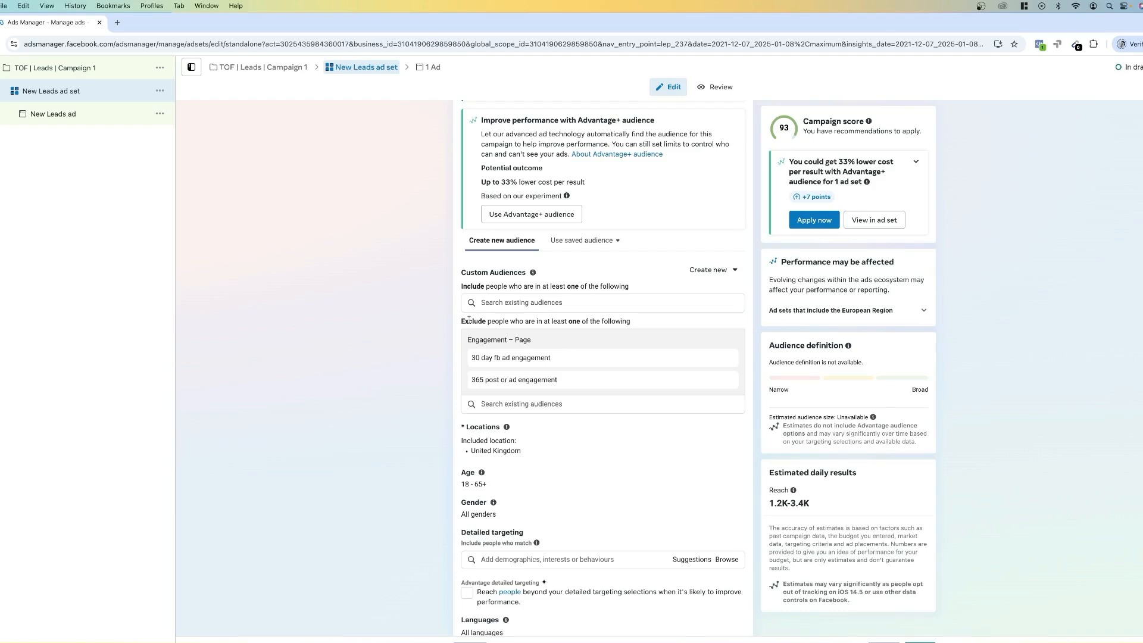
{"action": "left_click_drag", "start_coordinate": [460, 321], "coordinate": [716, 328]}
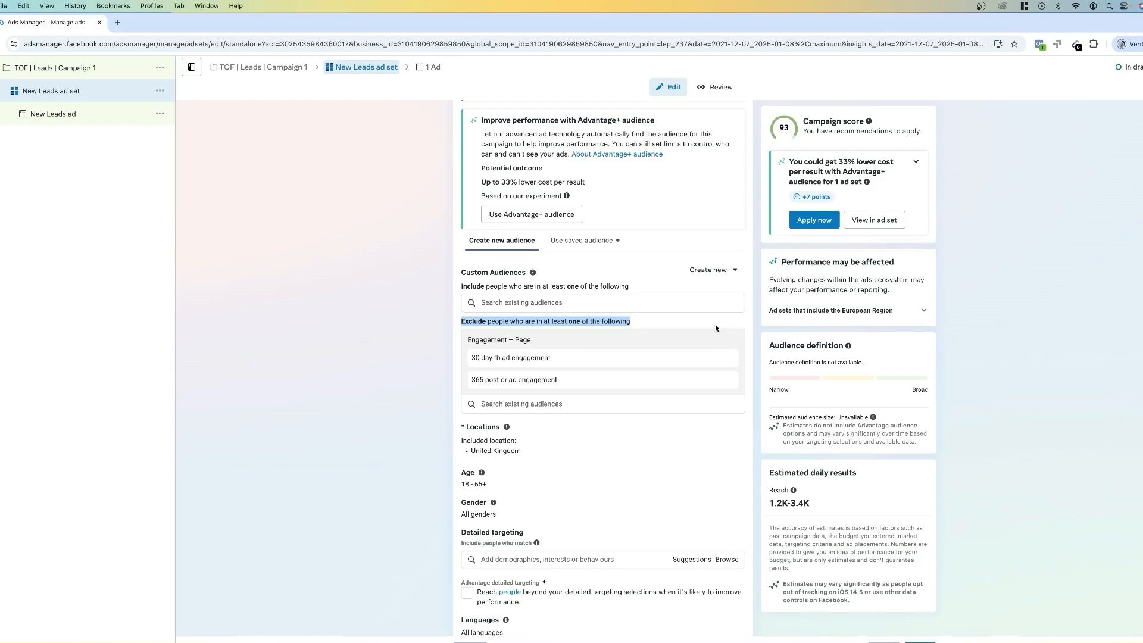
Switch the ad set to manual placements and deselect the Audience Network platform.
{"action": "scroll", "coordinate": [502, 572], "scroll_direction": "down", "scroll_amount": 3}
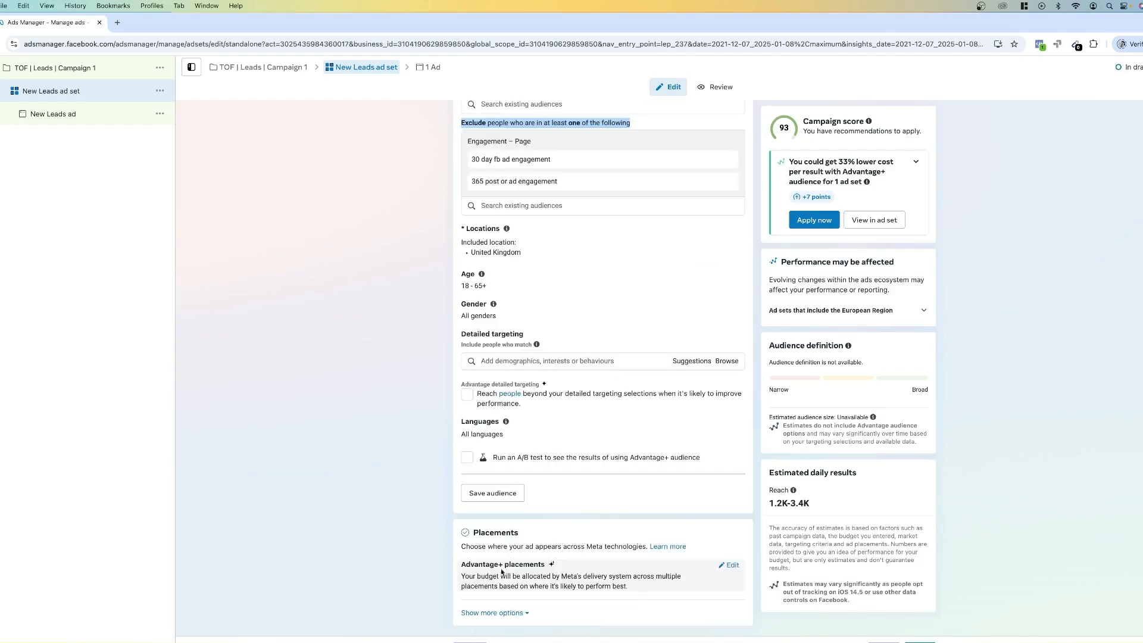
{"action": "left_click", "coordinate": [730, 565]}
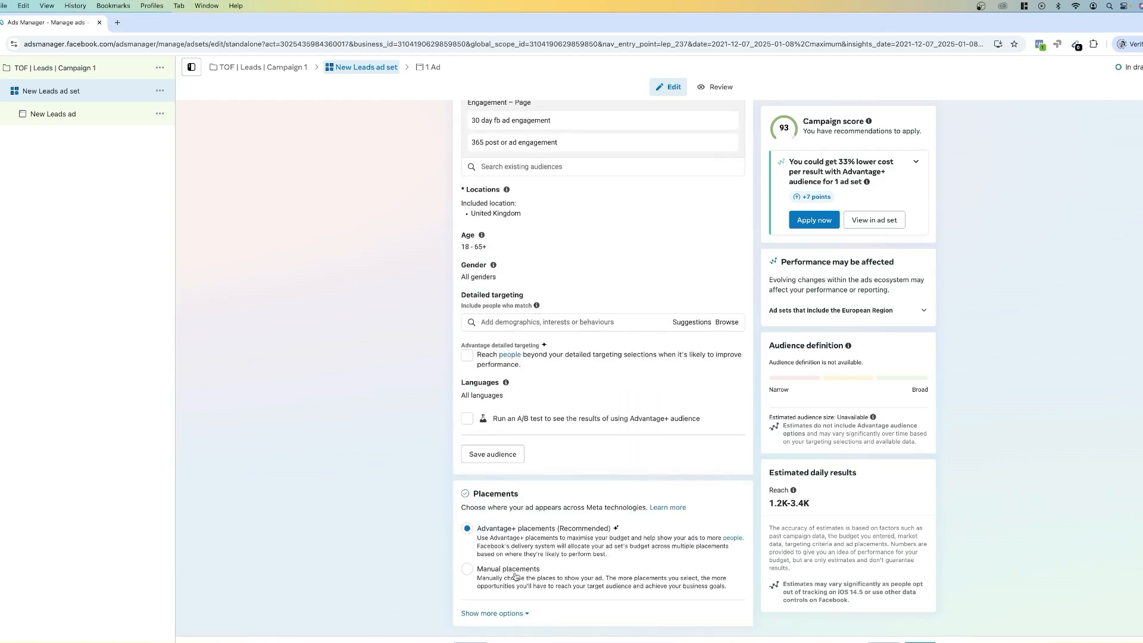
{"action": "left_click", "coordinate": [500, 573]}
{"action": "scroll", "coordinate": [477, 560], "scroll_direction": "down", "scroll_amount": 3}
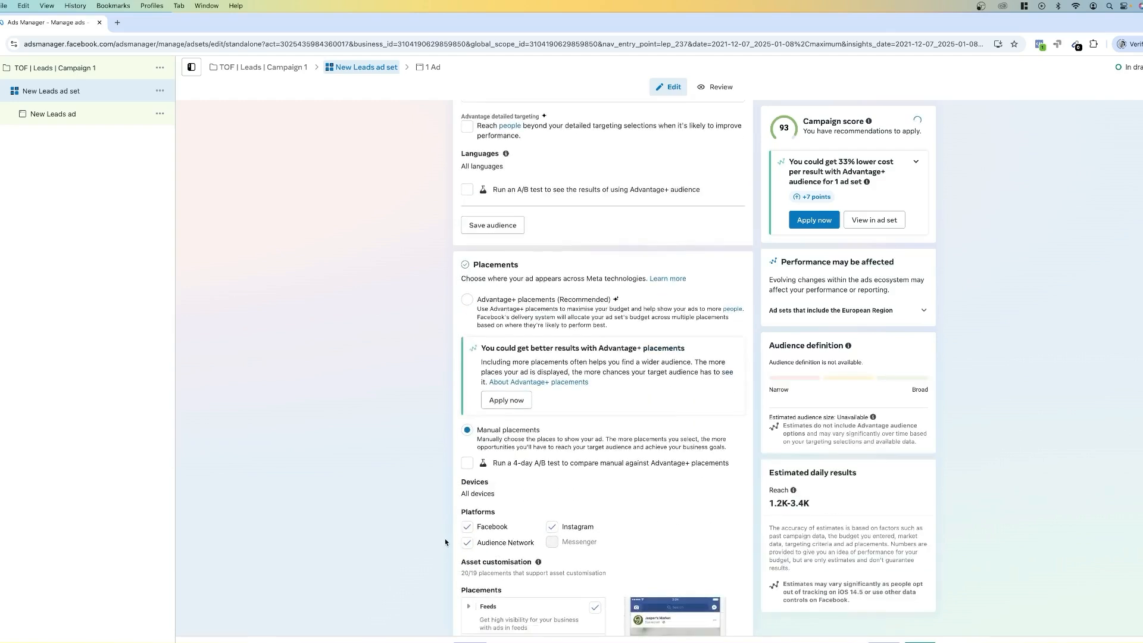
{"action": "left_click", "coordinate": [468, 544]}
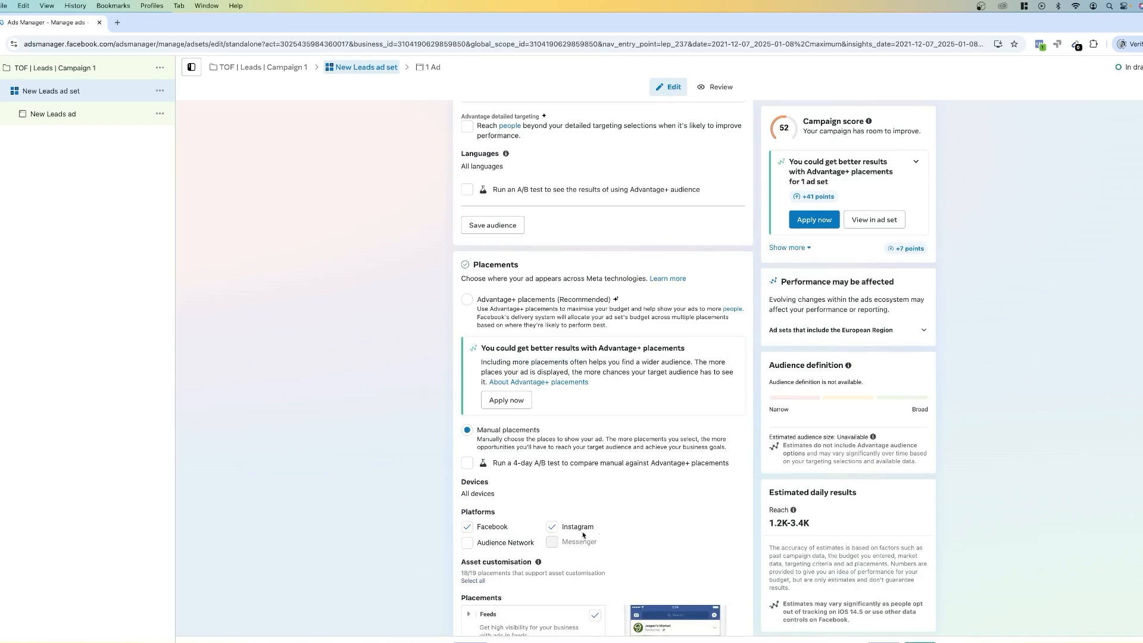
Go to the ad level and rename the ad as STATIC | HOOK X | To landing page 1.
{"action": "scroll", "coordinate": [588, 538], "scroll_direction": "down", "scroll_amount": 5}
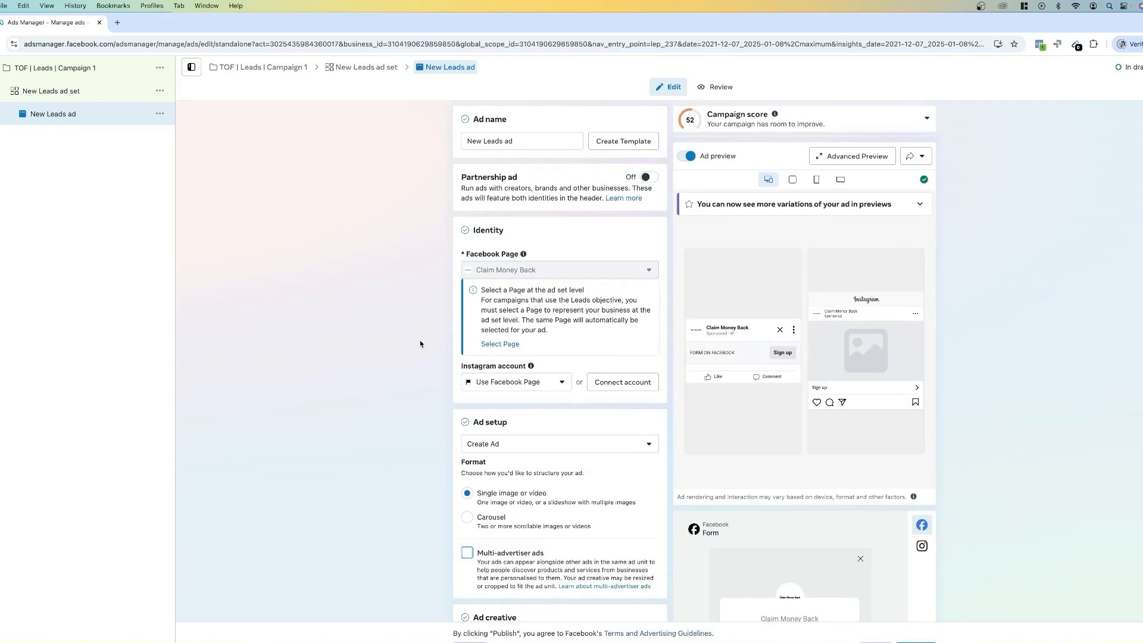
{"action": "triple_click", "coordinate": [540, 141]}
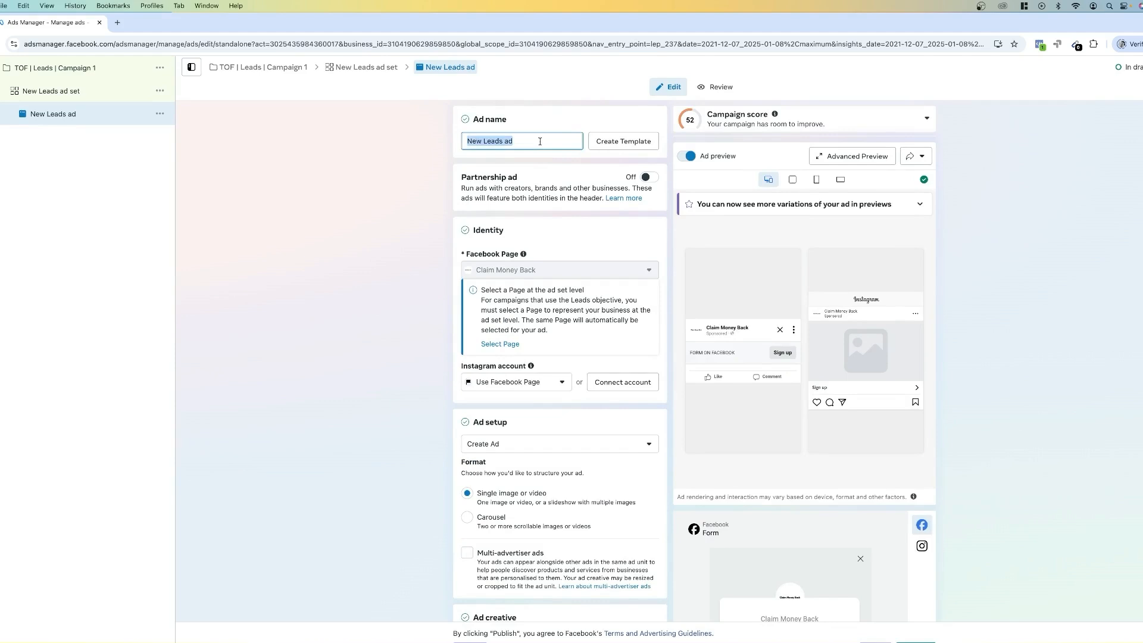
{"action": "type", "text": "STATIC \""}
{"action": "key", "text": "BackSpace"}
{"action": "type", "text": "|"}
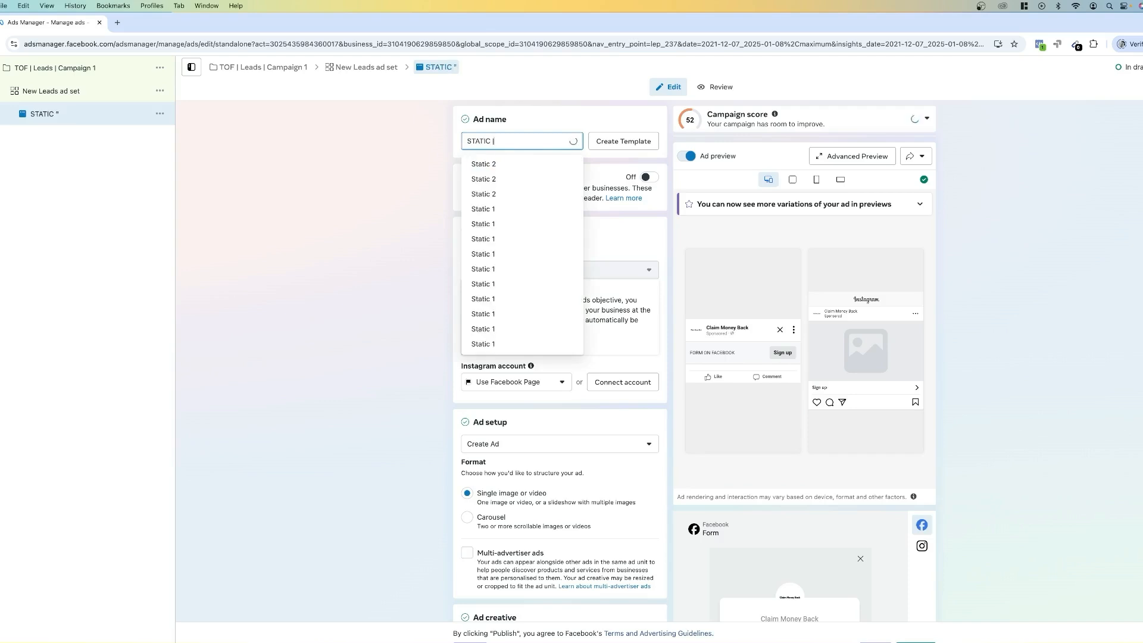
{"action": "type", "text": " HOOK X"}
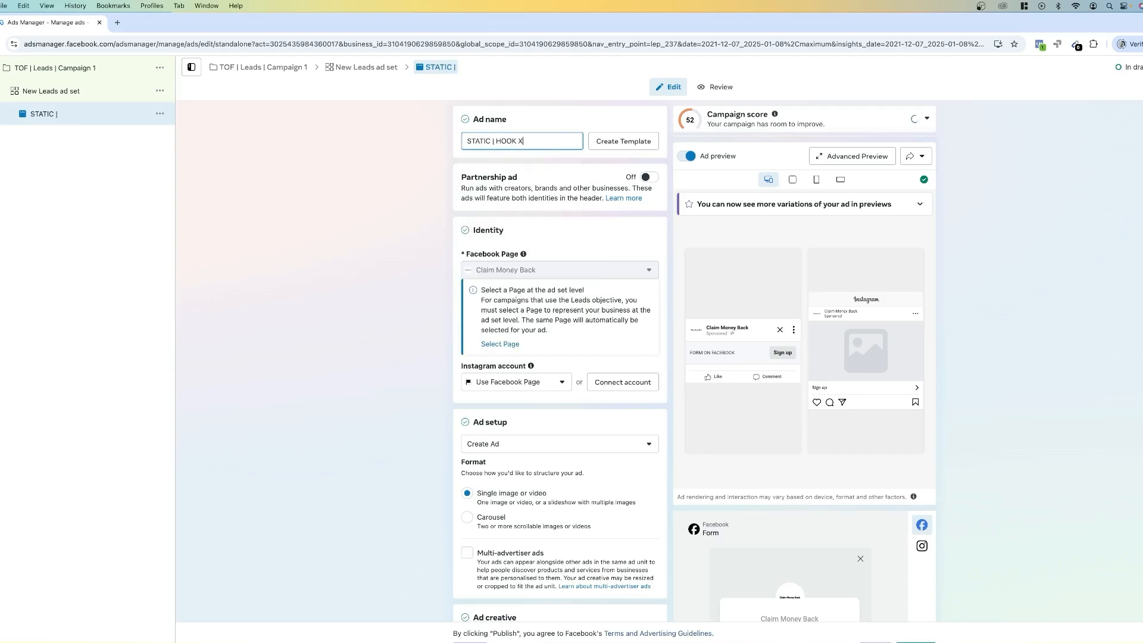
{"action": "type", "text": " | To landing page 1"}
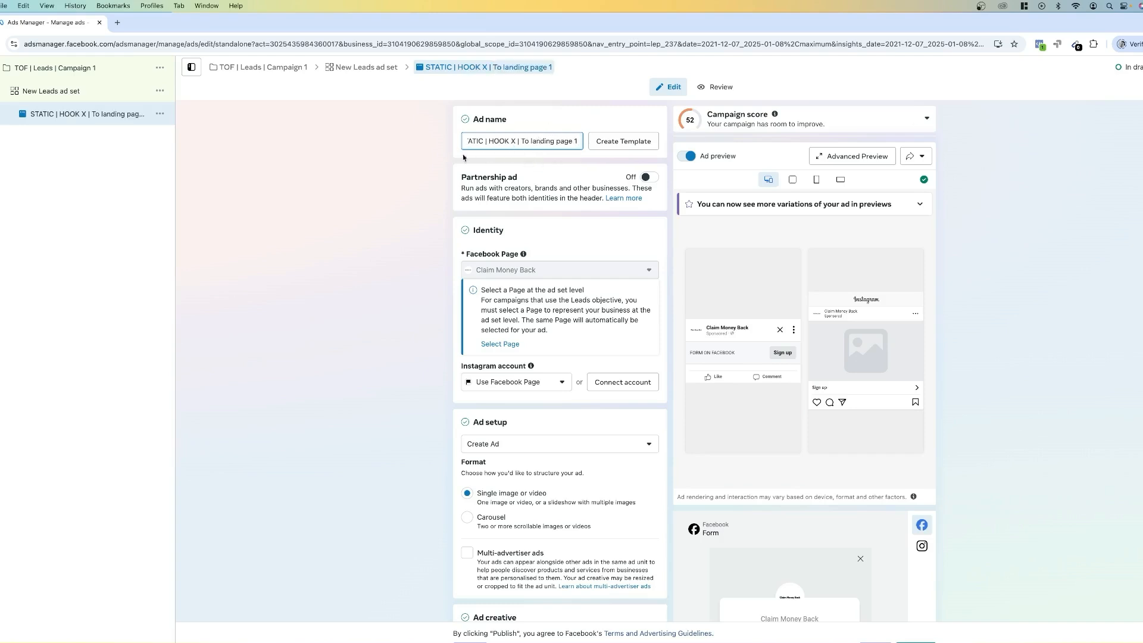
{"action": "left_click", "coordinate": [362, 273]}
Start creating a new instant form for the ad's destination.
{"action": "scroll", "coordinate": [368, 272], "scroll_direction": "down", "scroll_amount": 1}
{"action": "scroll", "coordinate": [368, 272], "scroll_direction": "down", "scroll_amount": 2}
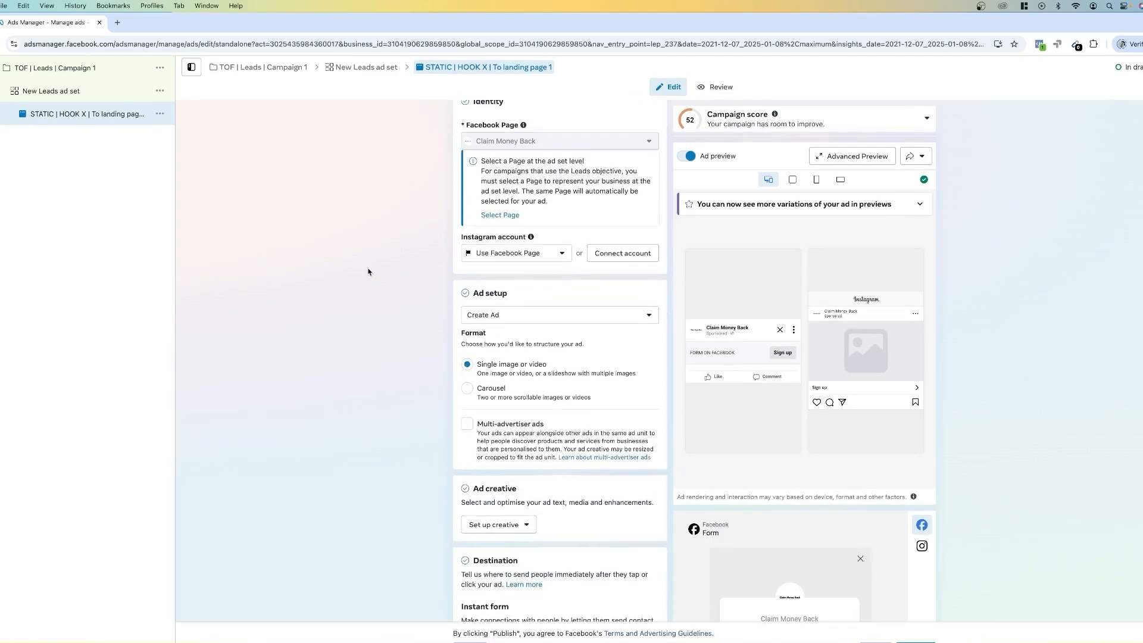
{"action": "scroll", "coordinate": [368, 273], "scroll_direction": "down", "scroll_amount": 2}
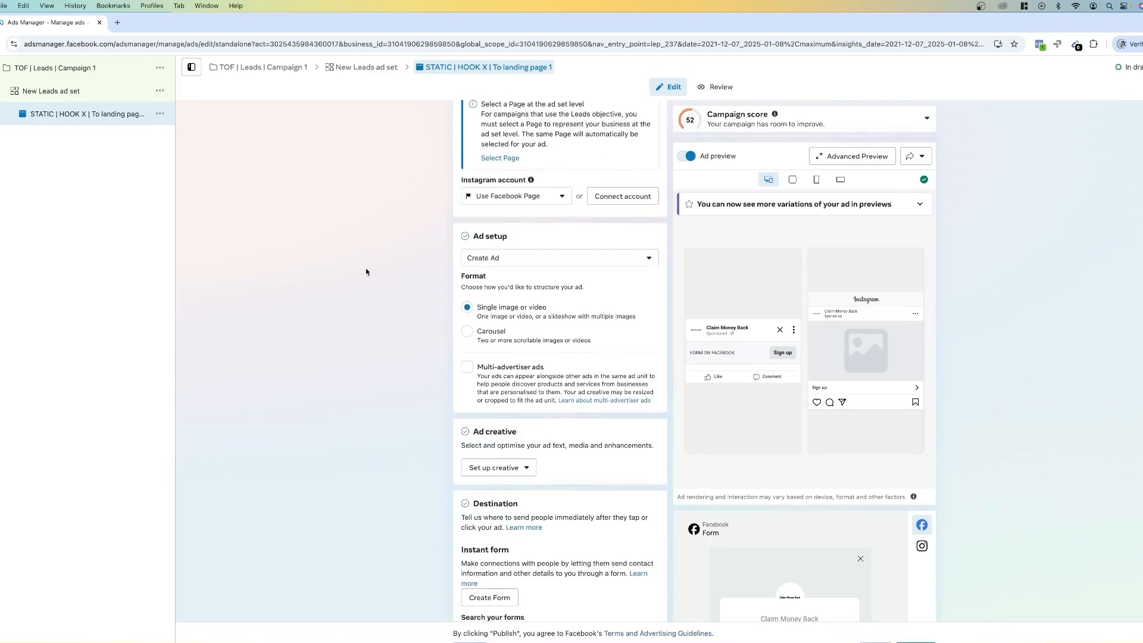
{"action": "scroll", "coordinate": [365, 272], "scroll_direction": "down", "scroll_amount": 2}
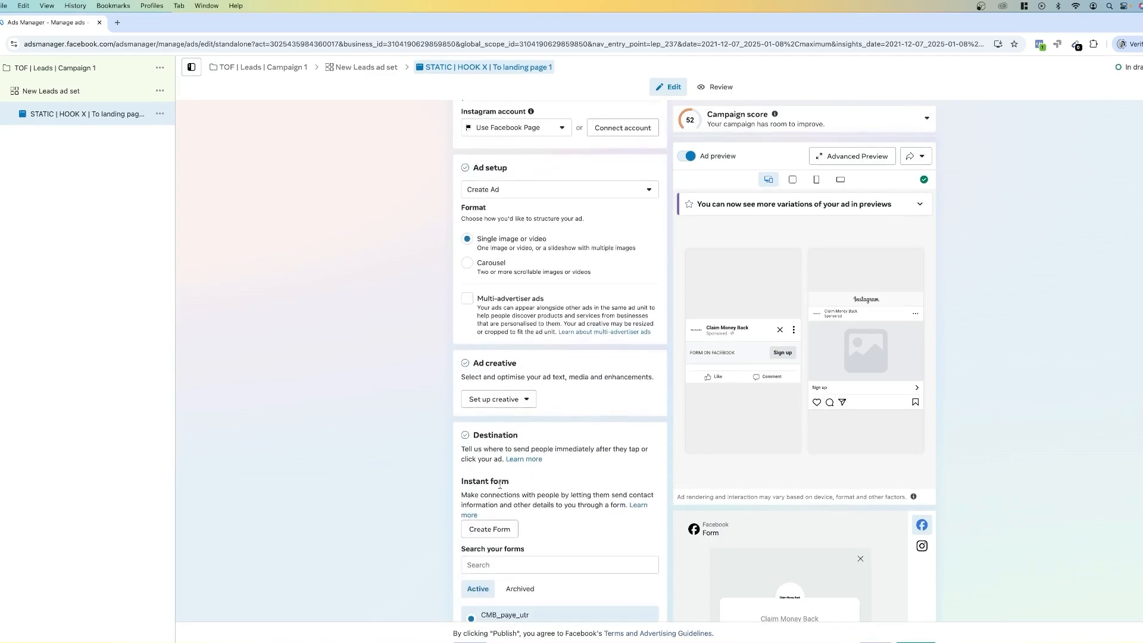
{"action": "left_click", "coordinate": [493, 533]}
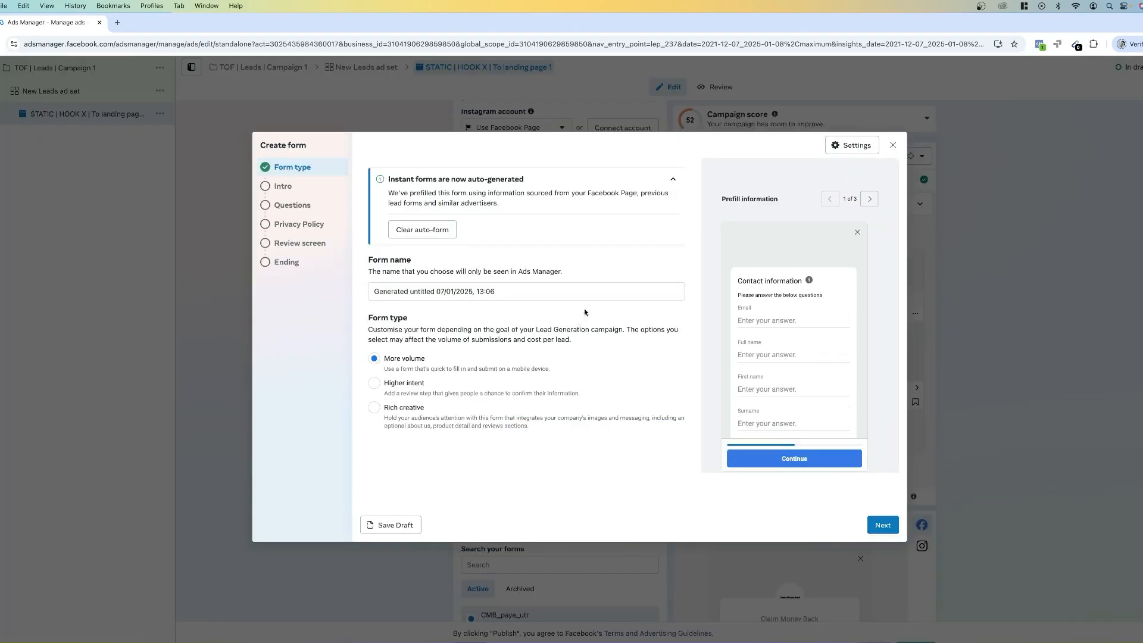
Check the form's intro, suggested questions and contact information fields, and turn on conditional logic for the questions.
{"action": "left_click", "coordinate": [281, 186]}
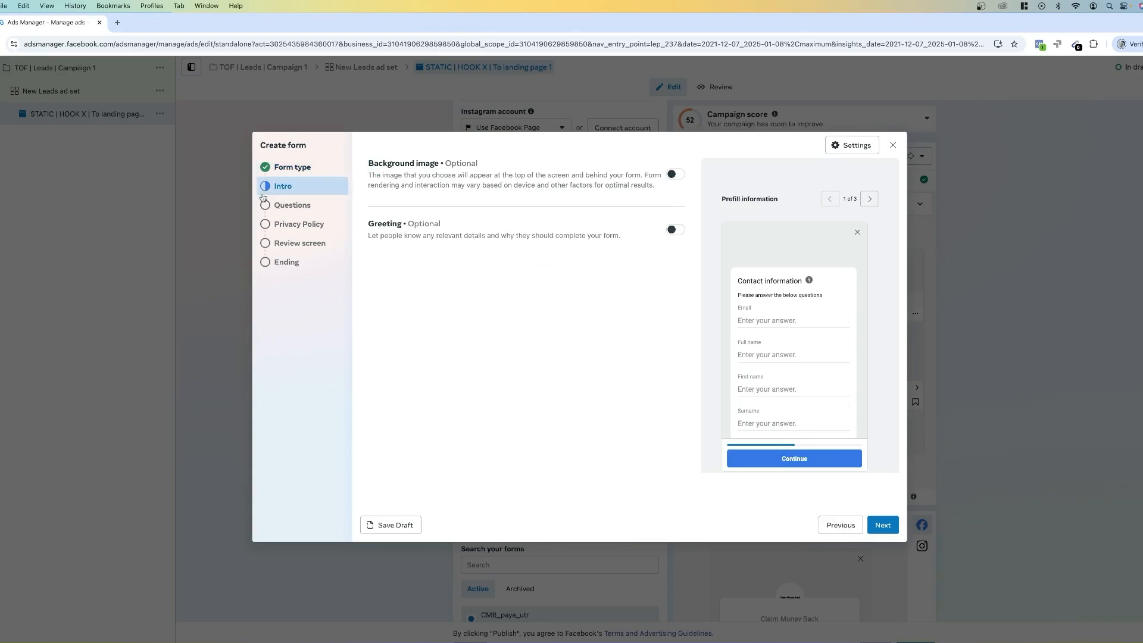
{"action": "left_click", "coordinate": [280, 205]}
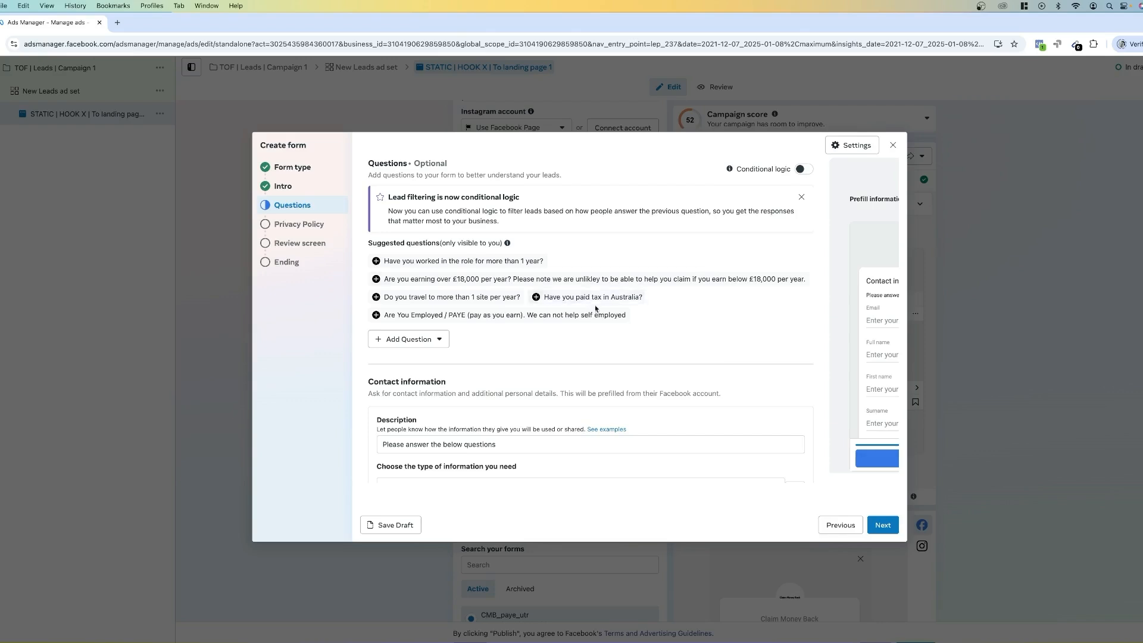
{"action": "scroll", "coordinate": [596, 308], "scroll_direction": "down", "scroll_amount": 5}
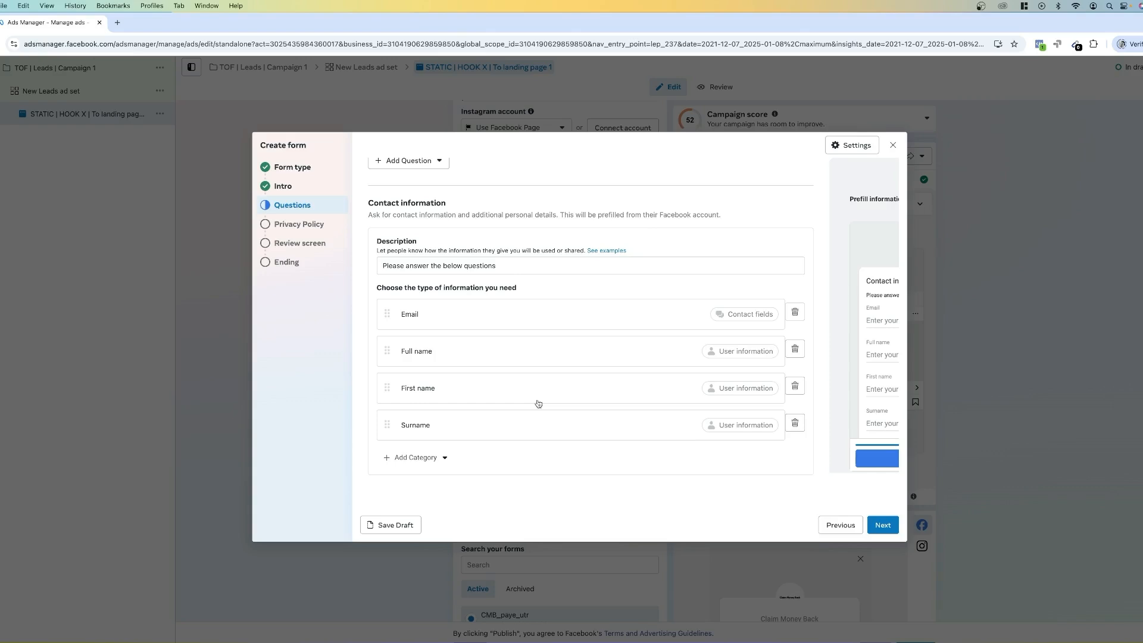
{"action": "scroll", "coordinate": [524, 203], "scroll_direction": "up", "scroll_amount": 3}
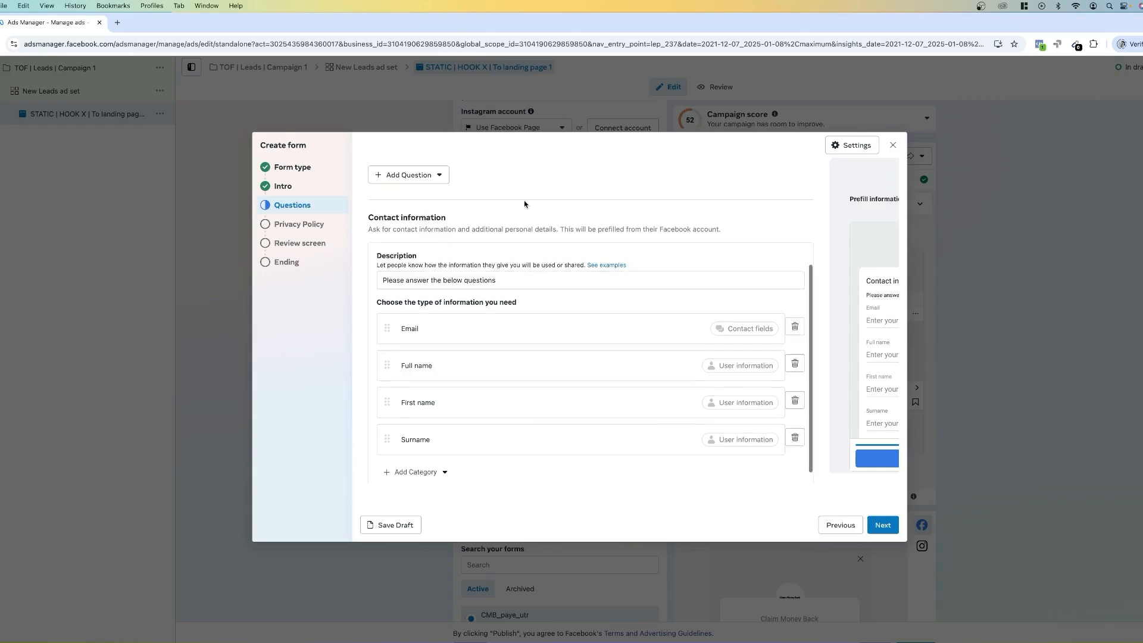
{"action": "scroll", "coordinate": [525, 203], "scroll_direction": "down", "scroll_amount": 3}
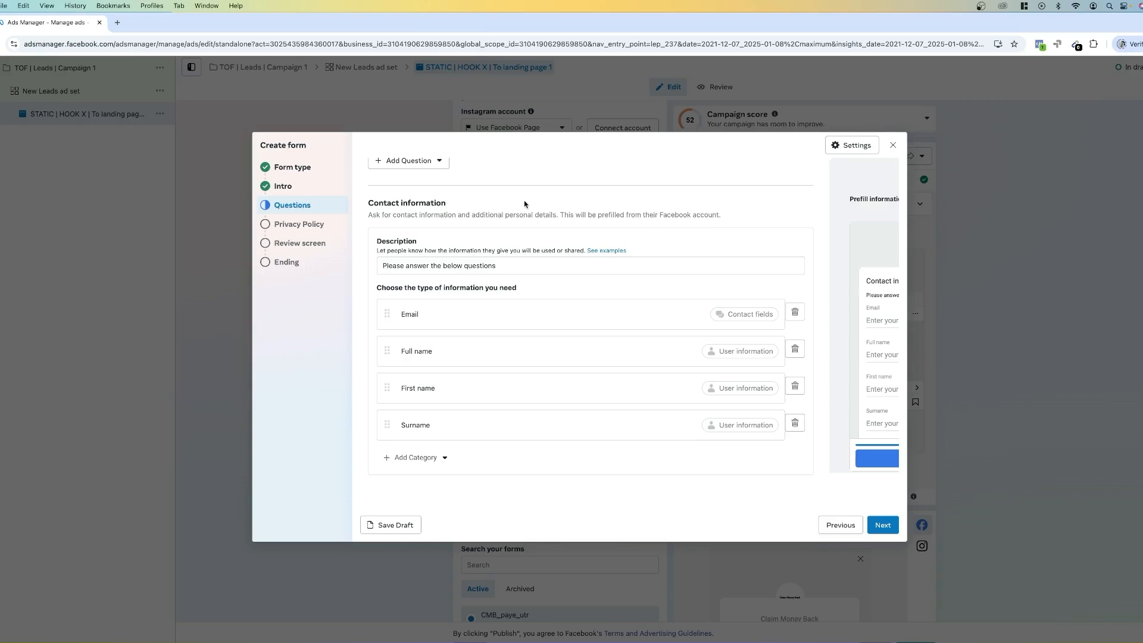
{"action": "scroll", "coordinate": [524, 204], "scroll_direction": "up", "scroll_amount": 6}
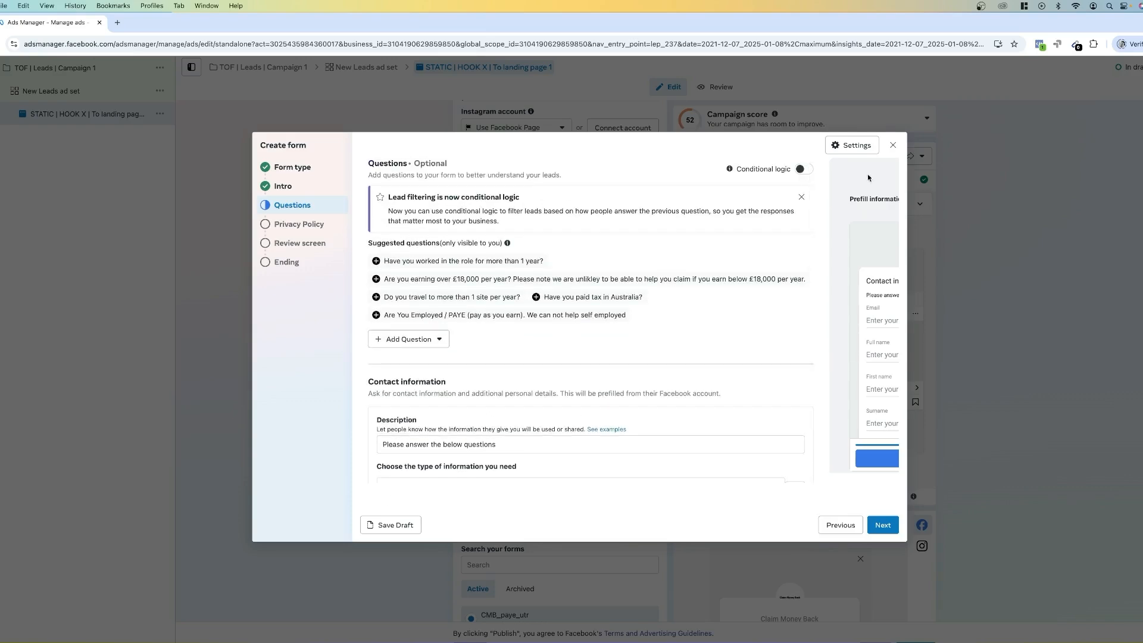
{"action": "left_click", "coordinate": [804, 169]}
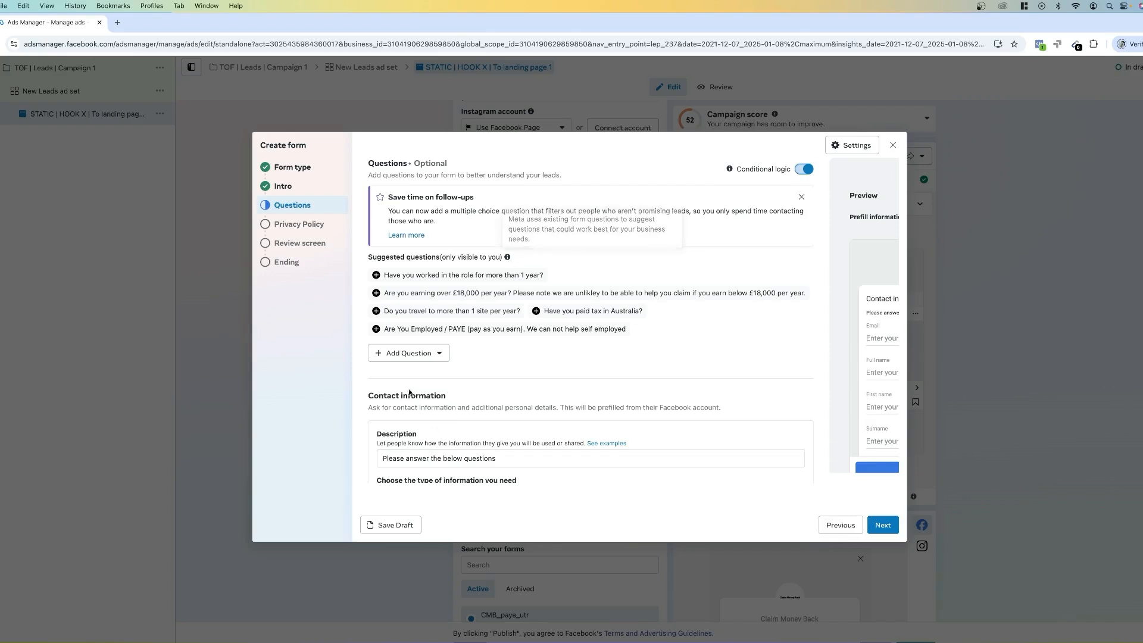
Add a multiple-choice question to the form reading "how much do you spend on ads".
{"action": "left_click", "coordinate": [415, 355]}
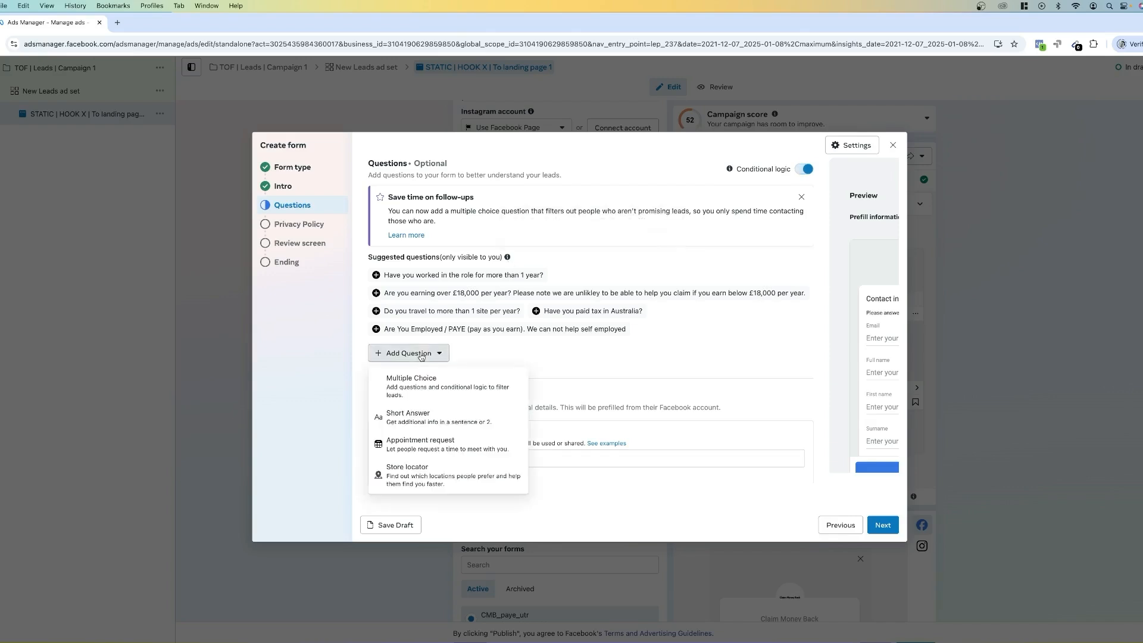
{"action": "left_click", "coordinate": [428, 385]}
{"action": "scroll", "coordinate": [467, 405], "scroll_direction": "down", "scroll_amount": 2}
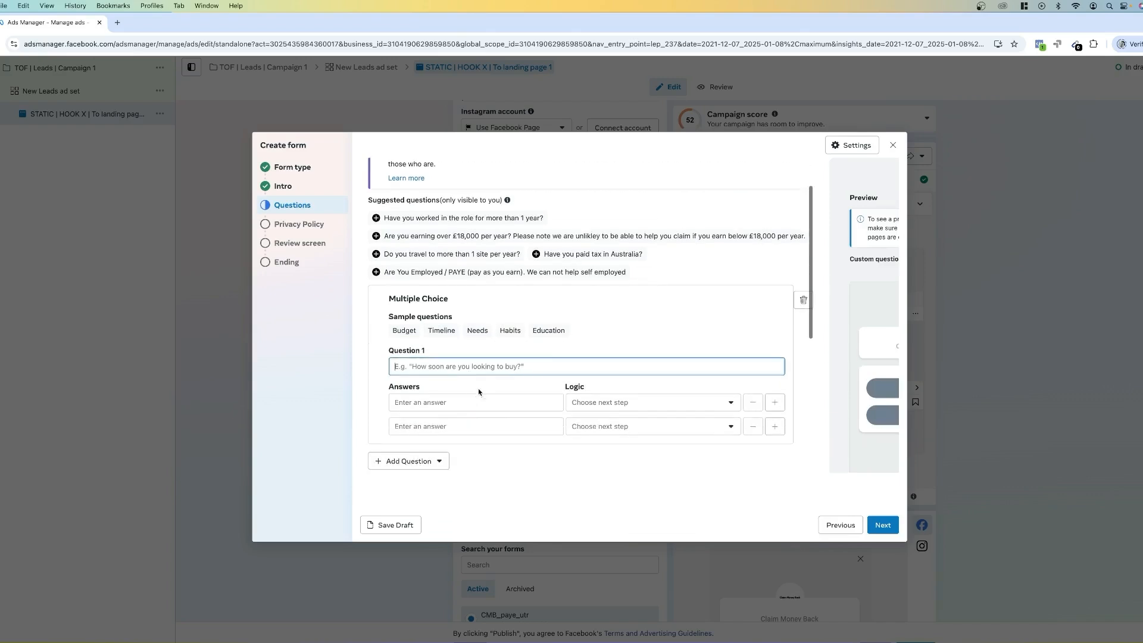
{"action": "type", "text": "how much "}
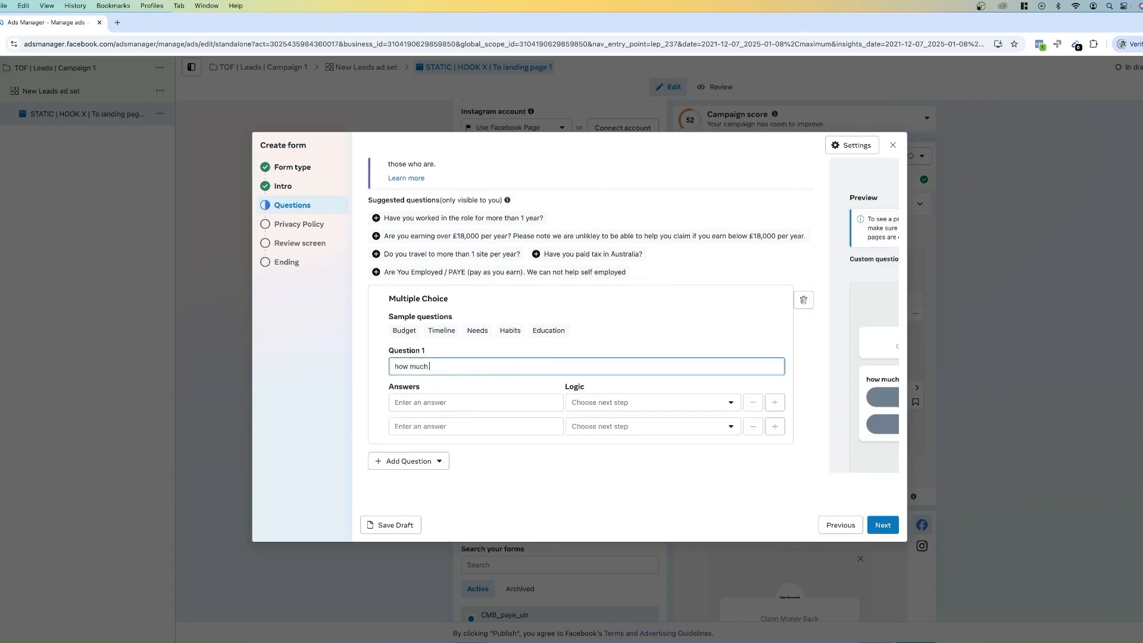
{"action": "type", "text": "do you spend on ads"}
Enter "less than 10k" as the question's first answer and begin the second answer with "more".
{"action": "key", "text": "Tab"}
{"action": "type", "text": "les"}
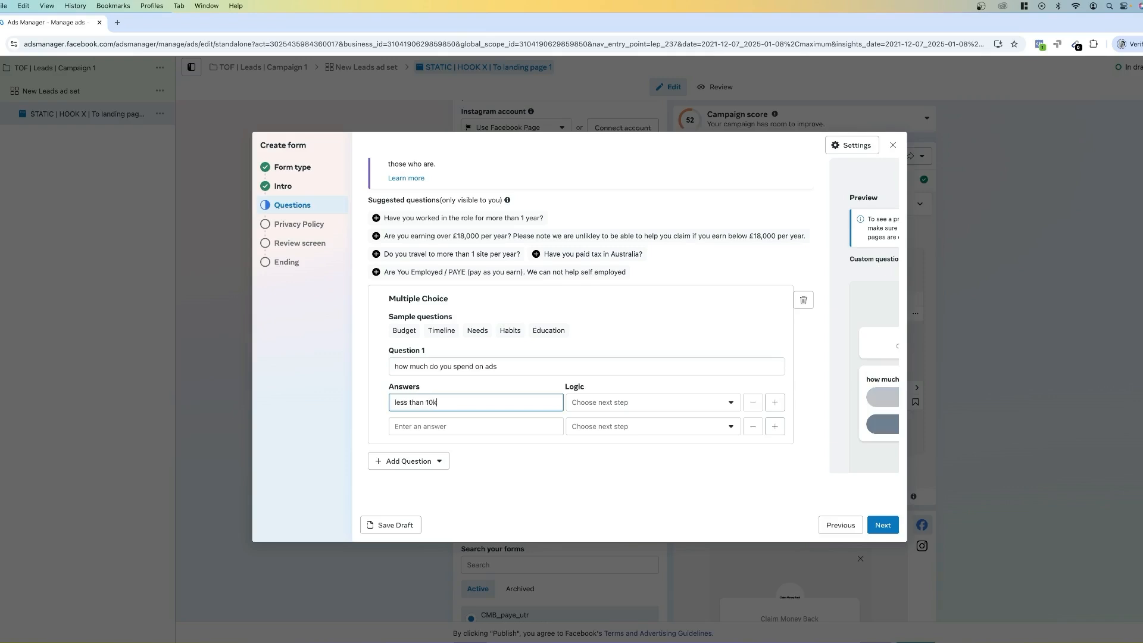
{"action": "left_click", "coordinate": [446, 427]}
{"action": "type", "text": "more th"}
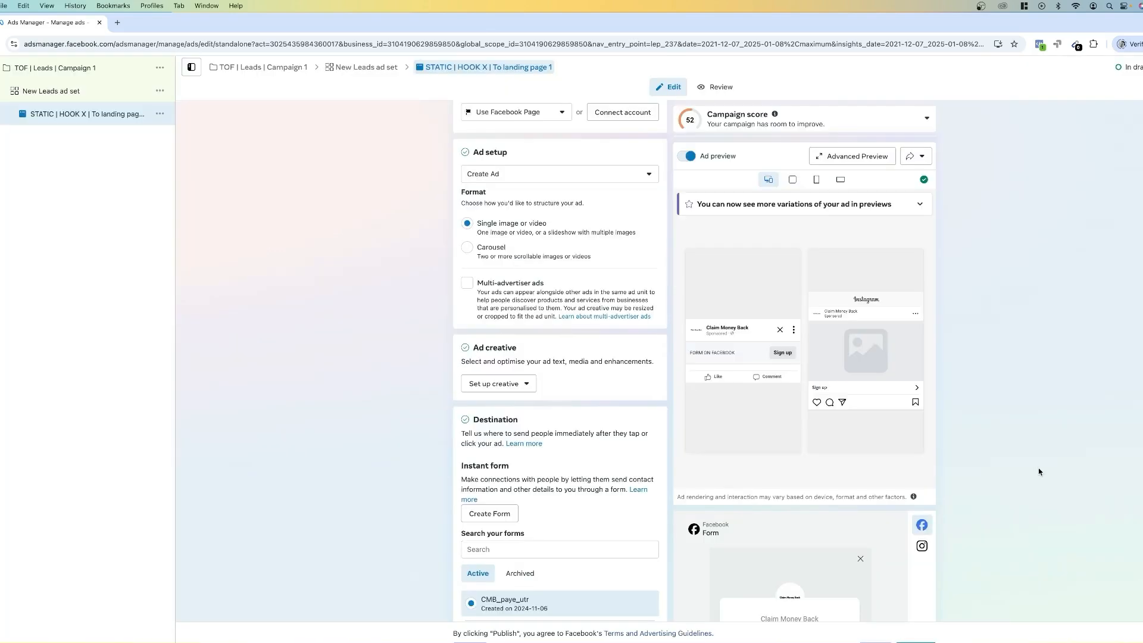
Set up an image ad creative using the 1600 × 1200 account image and check its crops for each placement.
{"action": "left_click", "coordinate": [505, 384]}
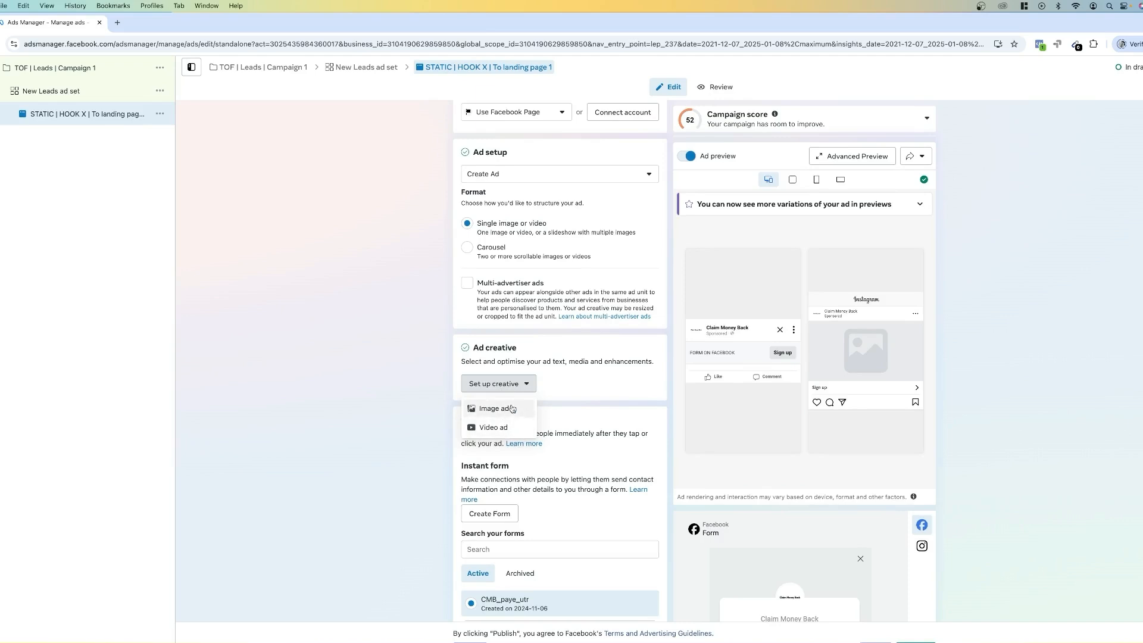
{"action": "left_click", "coordinate": [518, 411]}
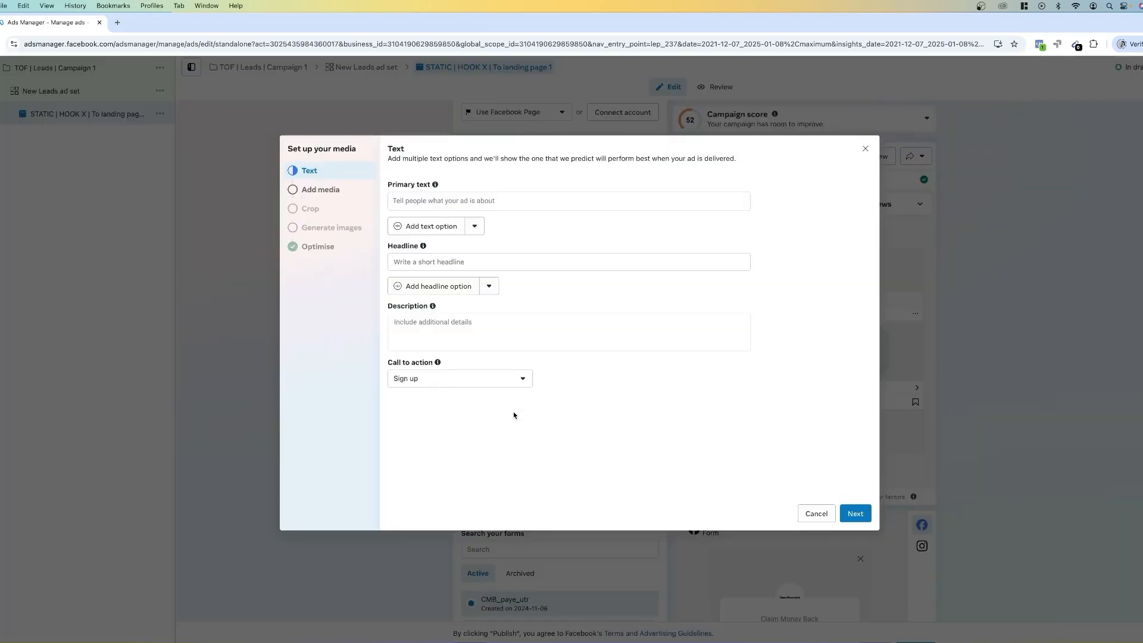
{"action": "left_click", "coordinate": [299, 190]}
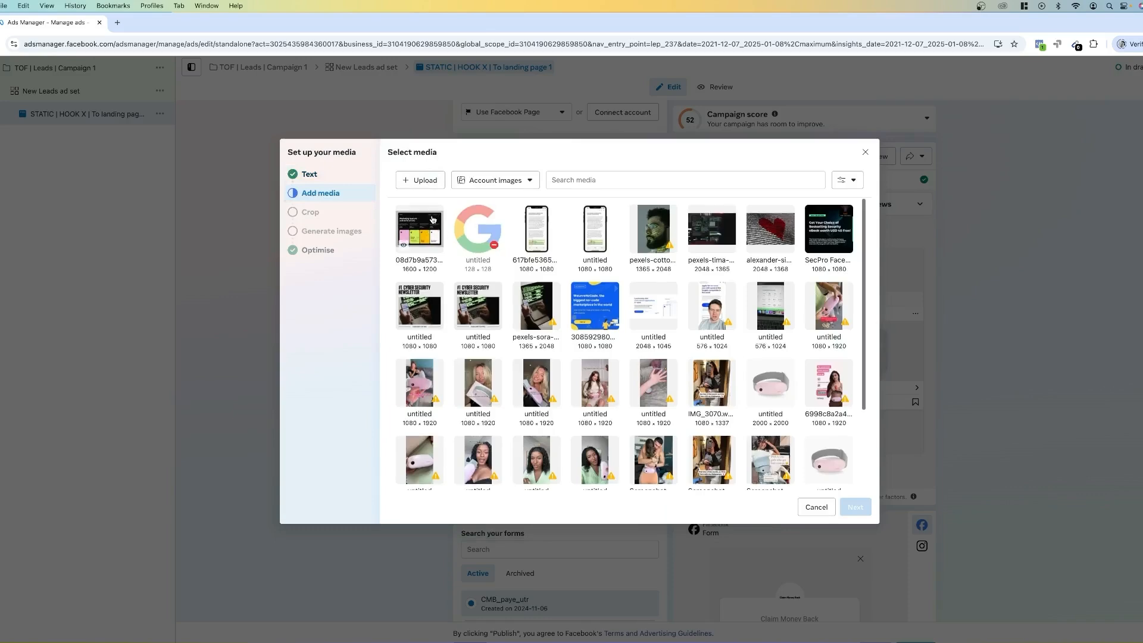
{"action": "left_click", "coordinate": [432, 222]}
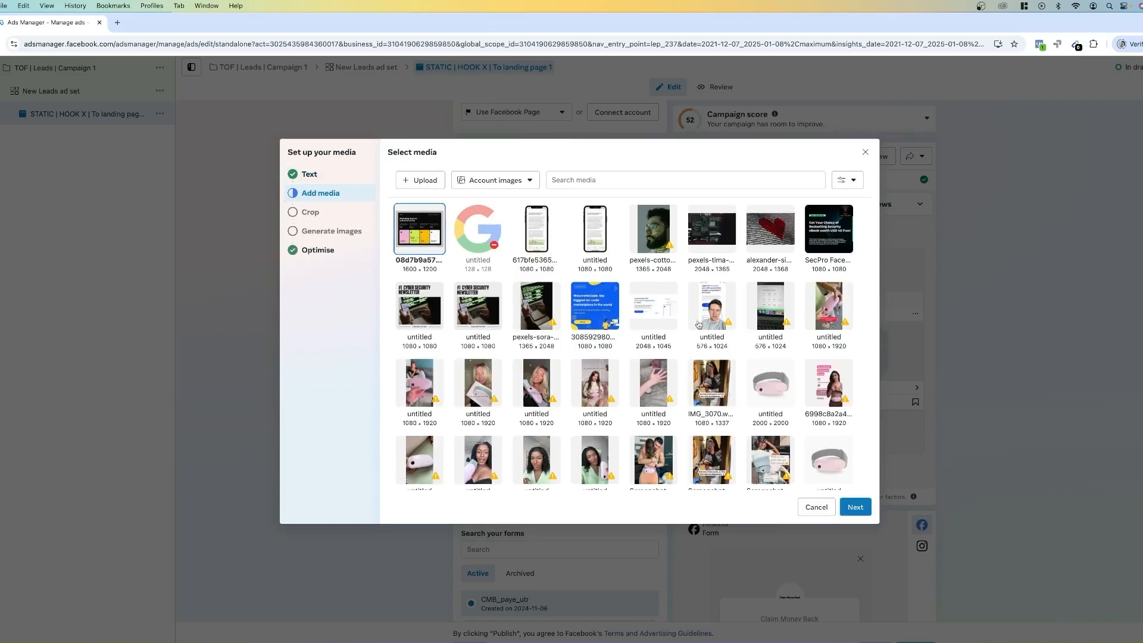
{"action": "left_click", "coordinate": [855, 507]}
{"action": "scroll", "coordinate": [708, 347], "scroll_direction": "down", "scroll_amount": 1}
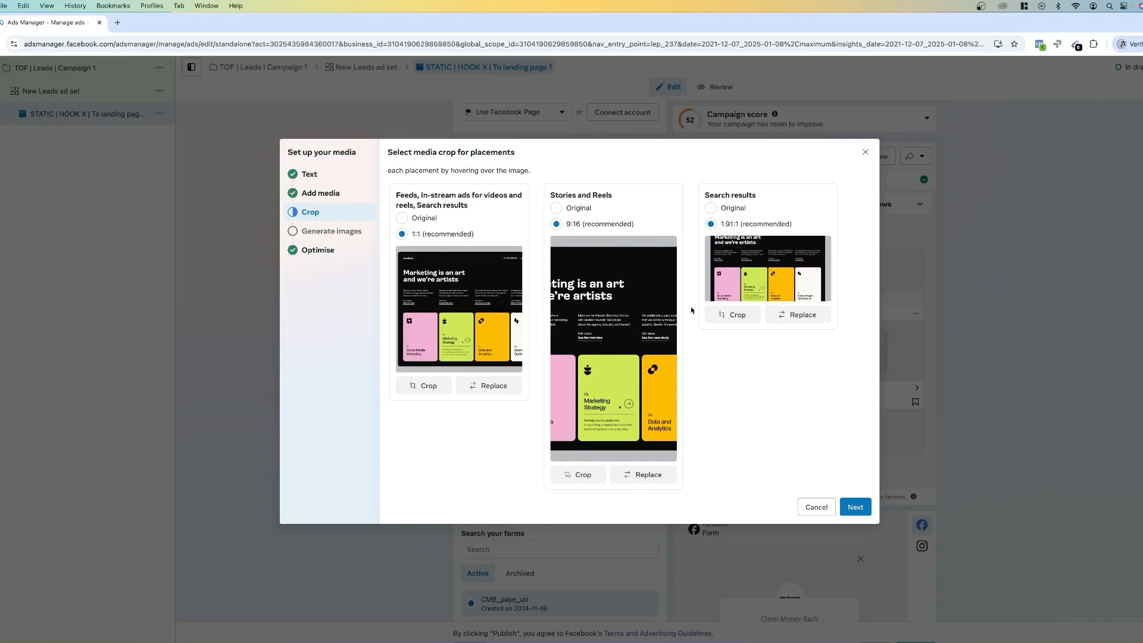
Skip image generation, turn off the Music, Add overlays, Visual touch-ups and Text improvements enhancements, and finish the creative setup.
{"action": "left_click", "coordinate": [324, 233]}
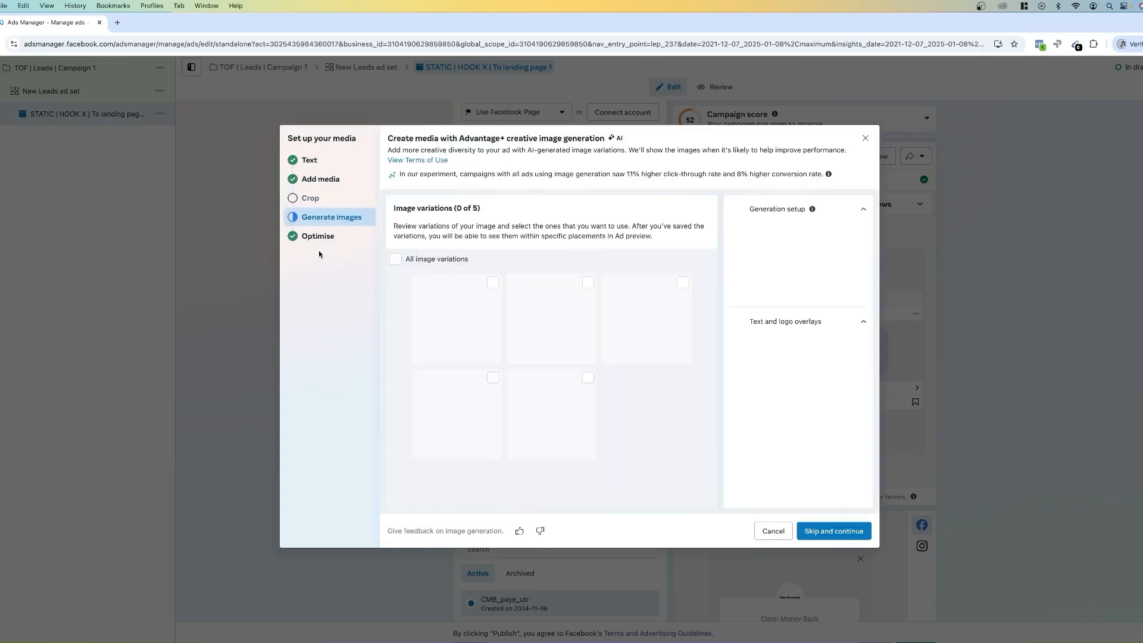
{"action": "left_click", "coordinate": [343, 241]}
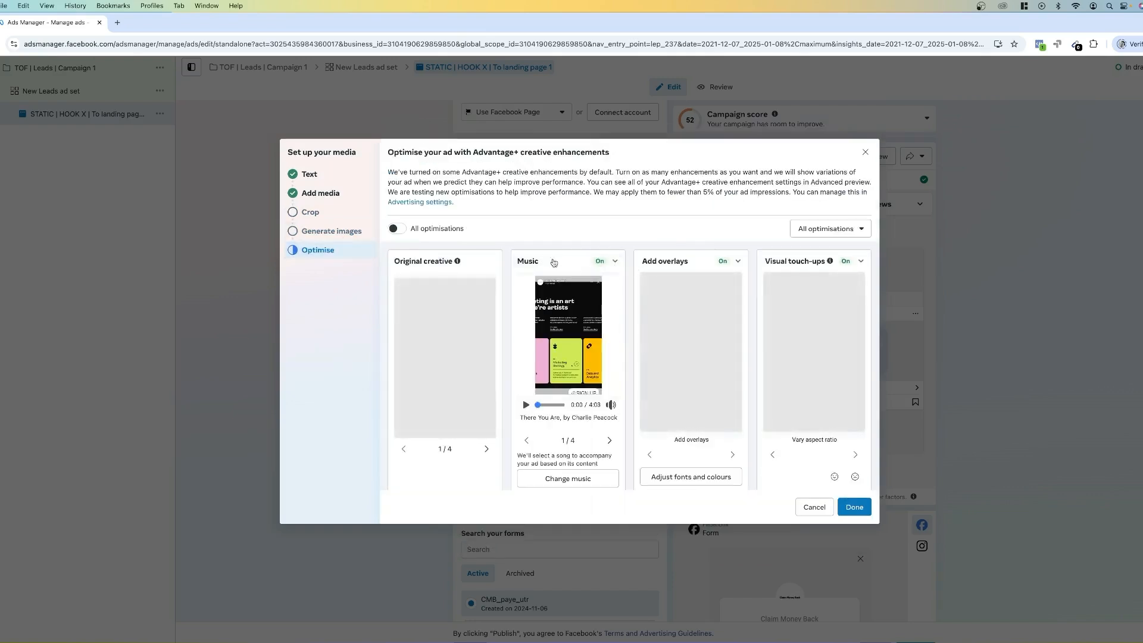
{"action": "left_click", "coordinate": [615, 263]}
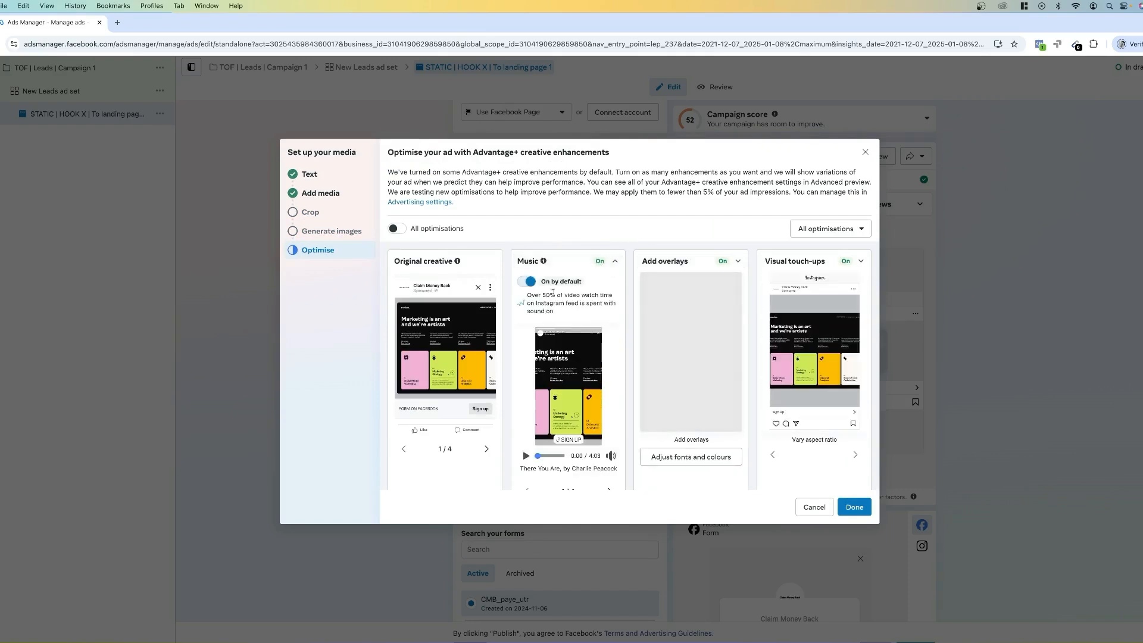
{"action": "left_click", "coordinate": [732, 264]}
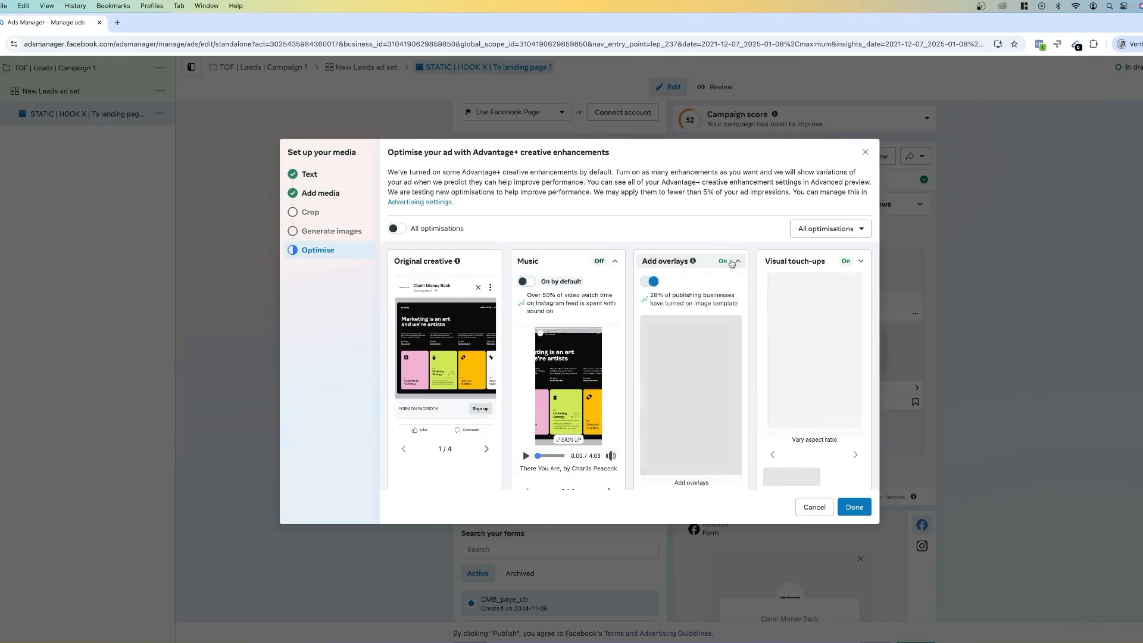
{"action": "scroll", "coordinate": [705, 288], "scroll_direction": "down", "scroll_amount": 5}
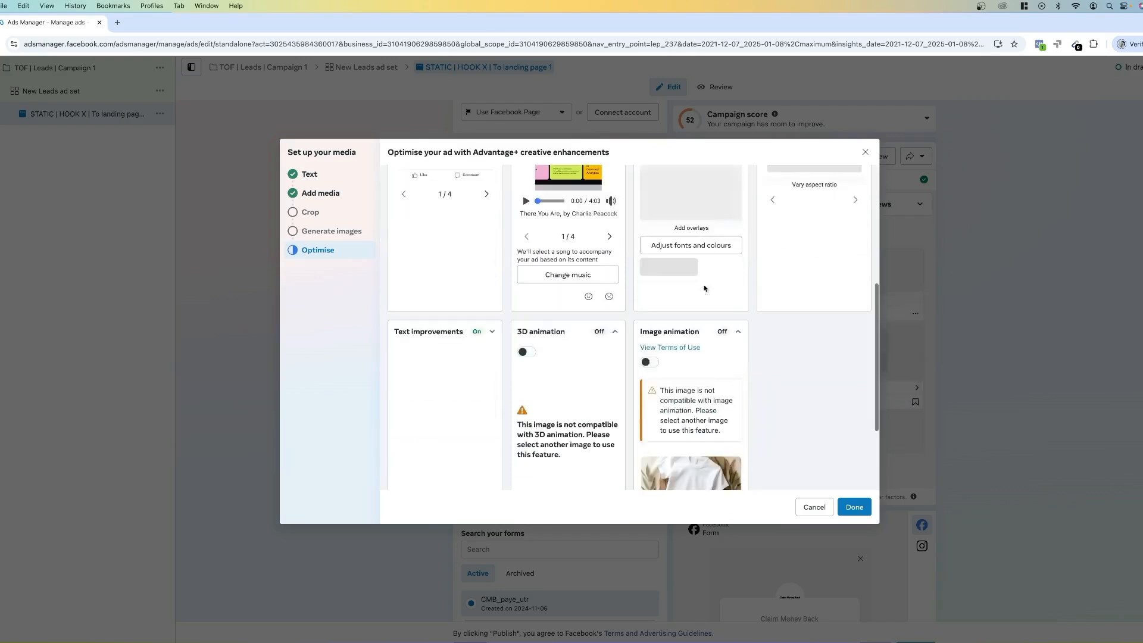
{"action": "scroll", "coordinate": [705, 289], "scroll_direction": "up", "scroll_amount": 5}
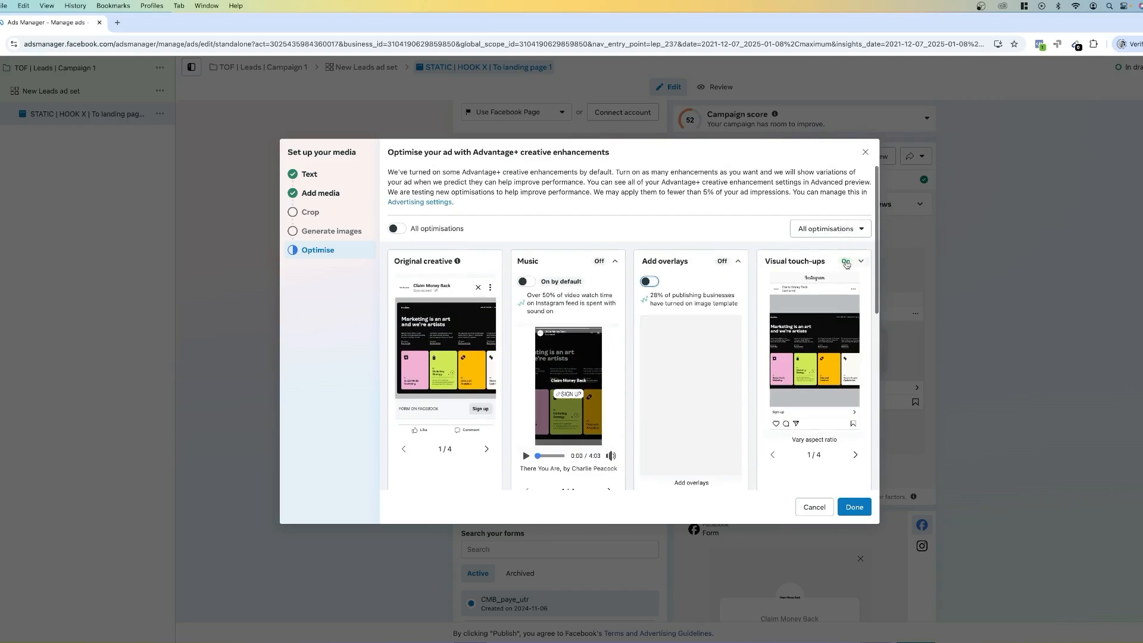
{"action": "left_click", "coordinate": [861, 256]}
{"action": "scroll", "coordinate": [816, 376], "scroll_direction": "down", "scroll_amount": 5}
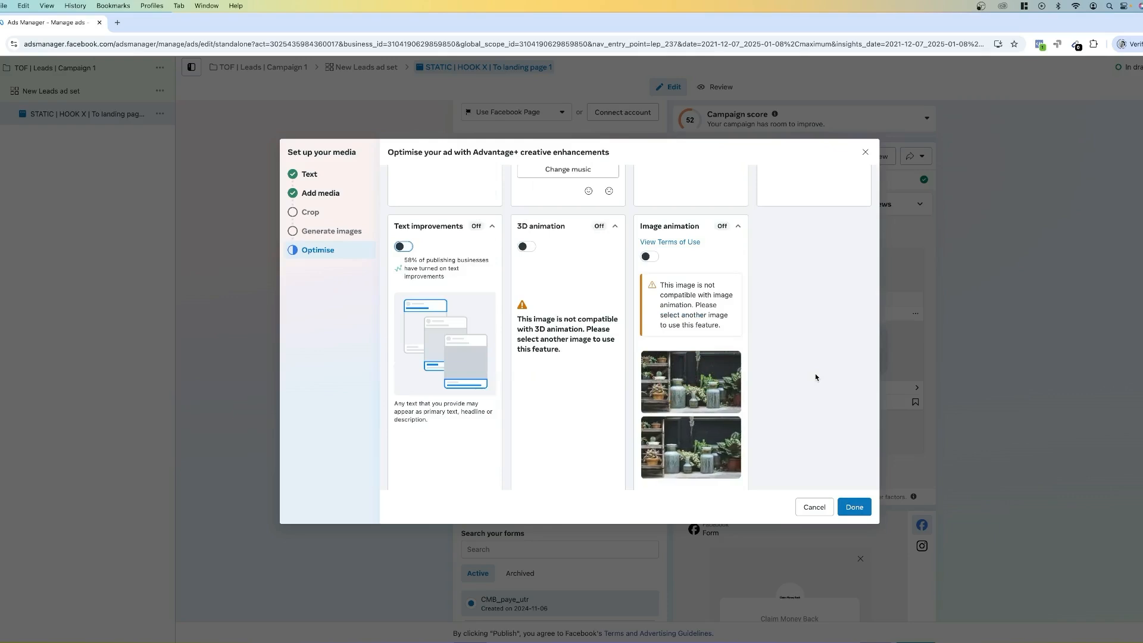
{"action": "left_click", "coordinate": [855, 507]}
Enter hshfjshfjhjsdf as the ad's primary text and sdfsdf as its headline.
{"action": "scroll", "coordinate": [631, 418], "scroll_direction": "down", "scroll_amount": 3}
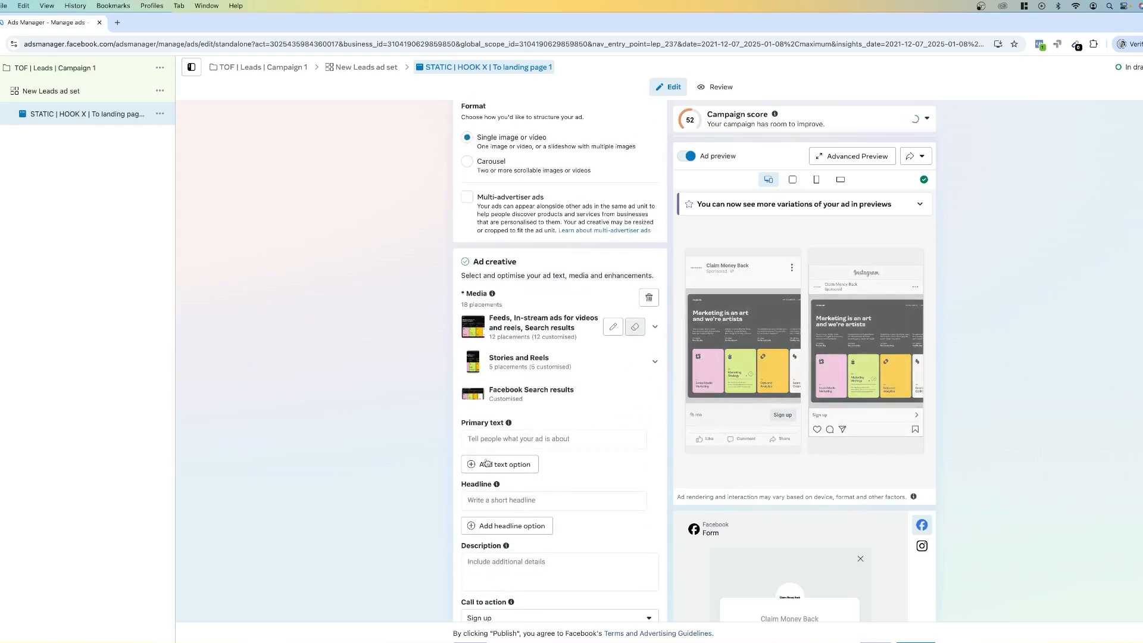
{"action": "left_click", "coordinate": [488, 440]}
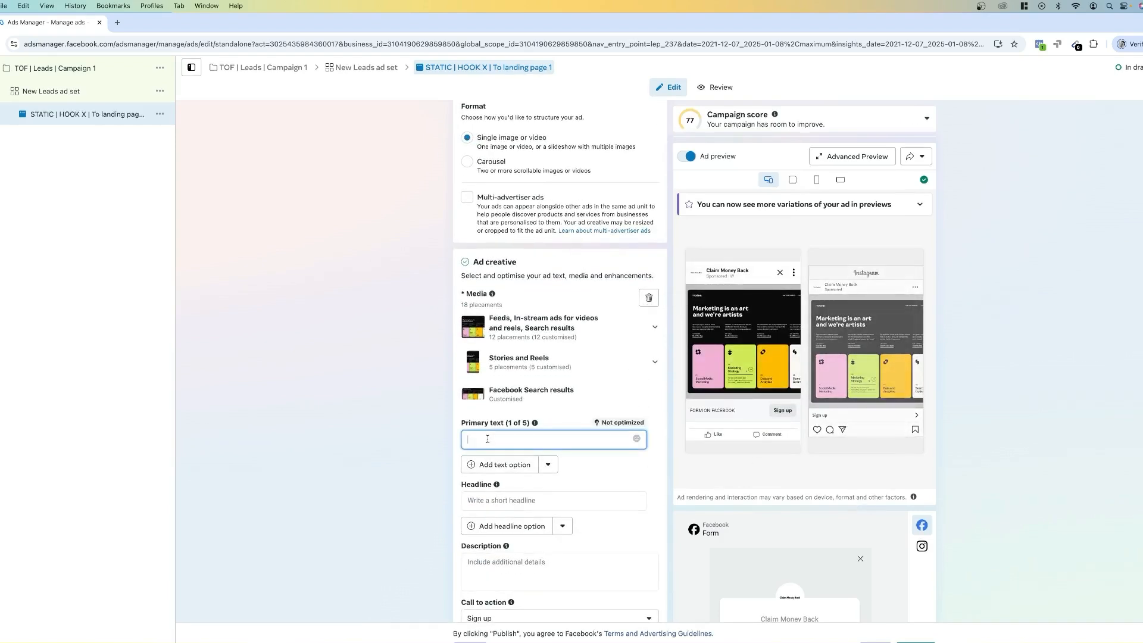
{"action": "left_click", "coordinate": [548, 499]}
{"action": "left_click", "coordinate": [530, 438]}
{"action": "type", "text": "hshfjshfjhjsdf"}
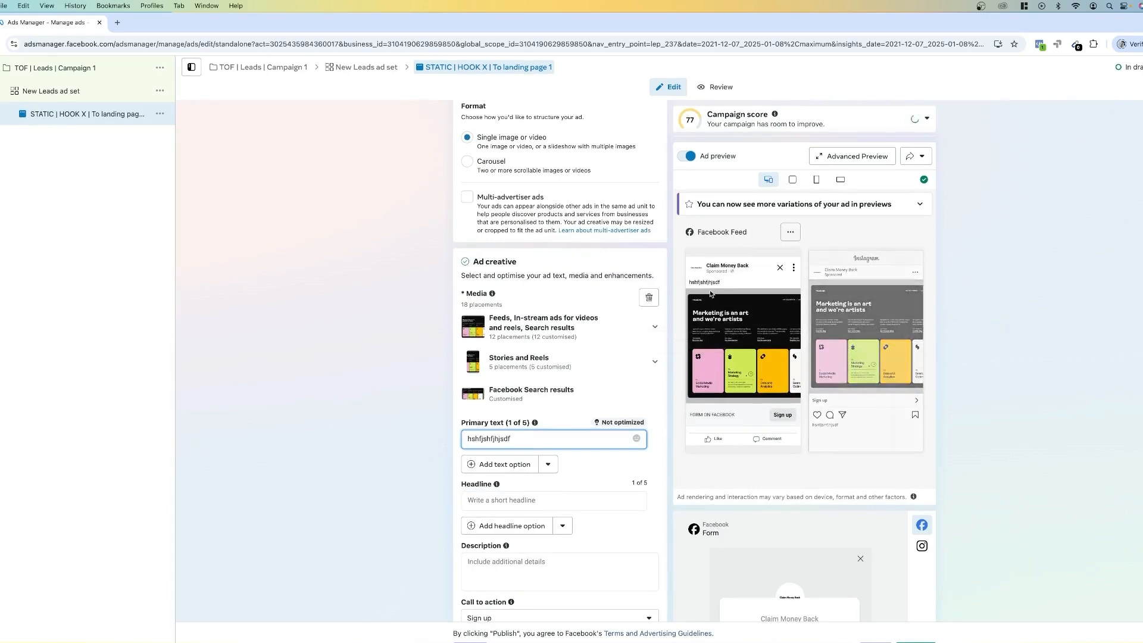
{"action": "left_click", "coordinate": [485, 499]}
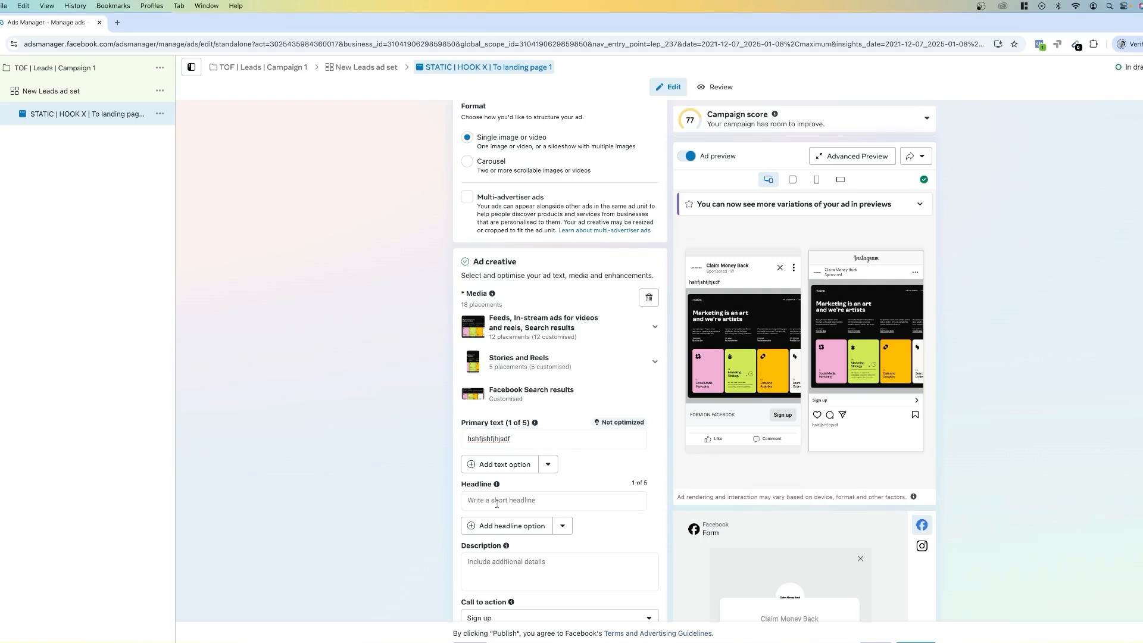
{"action": "left_click", "coordinate": [497, 504]}
{"action": "type", "text": "sdfsdf"}
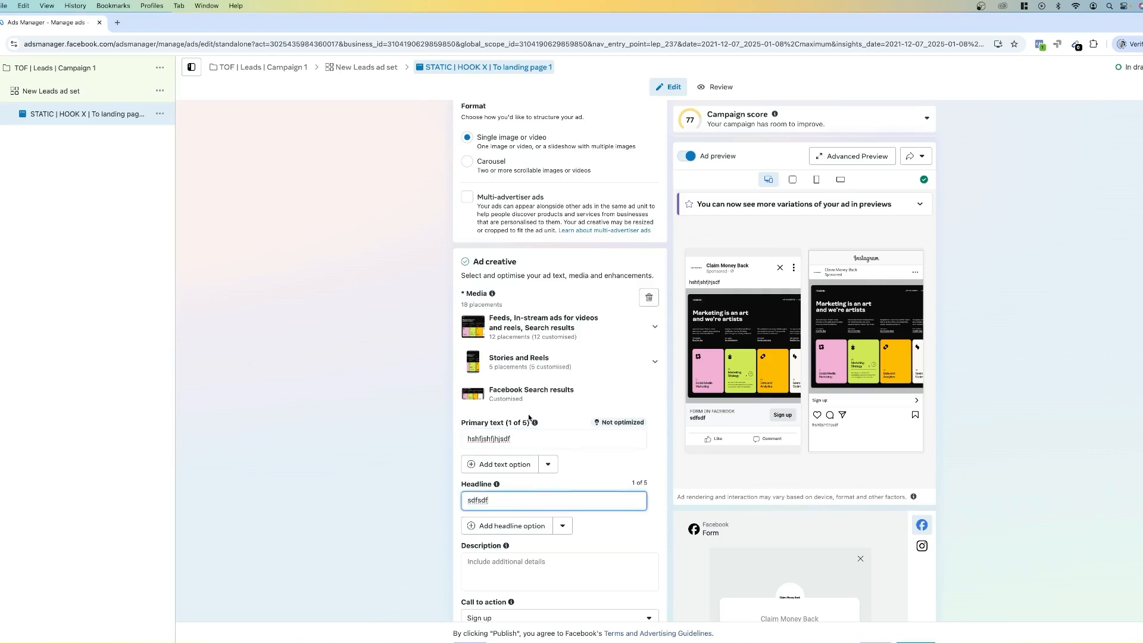
Add two extra primary text options to the ad and remove them again.
{"action": "left_click", "coordinate": [498, 467]}
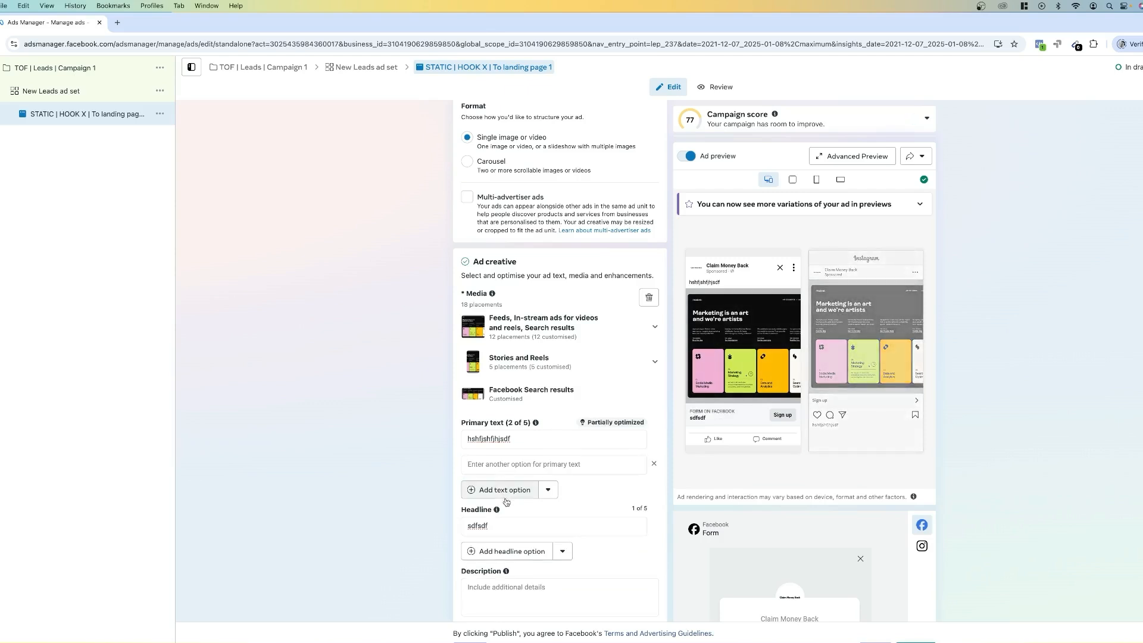
{"action": "left_click", "coordinate": [504, 490]}
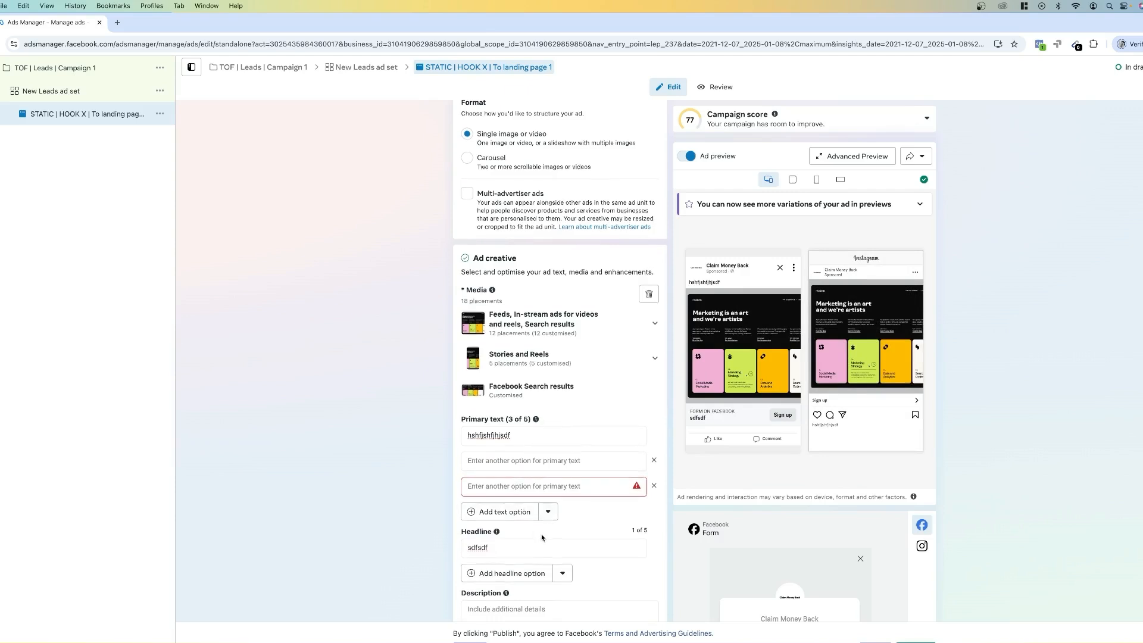
{"action": "scroll", "coordinate": [544, 512], "scroll_direction": "down", "scroll_amount": 2}
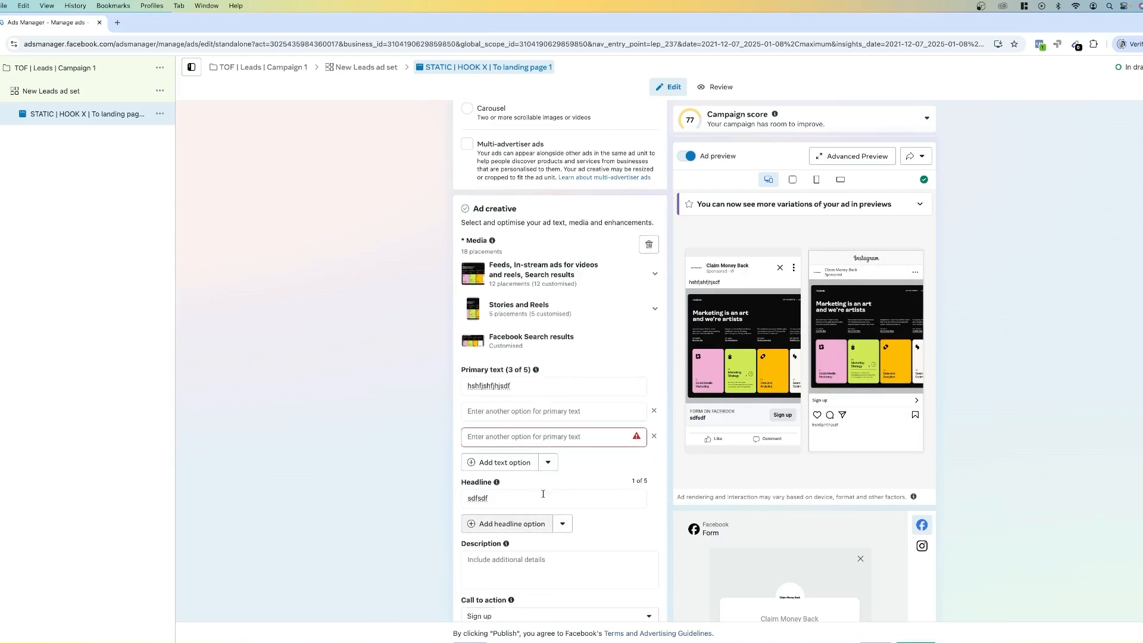
{"action": "left_click", "coordinate": [655, 438]}
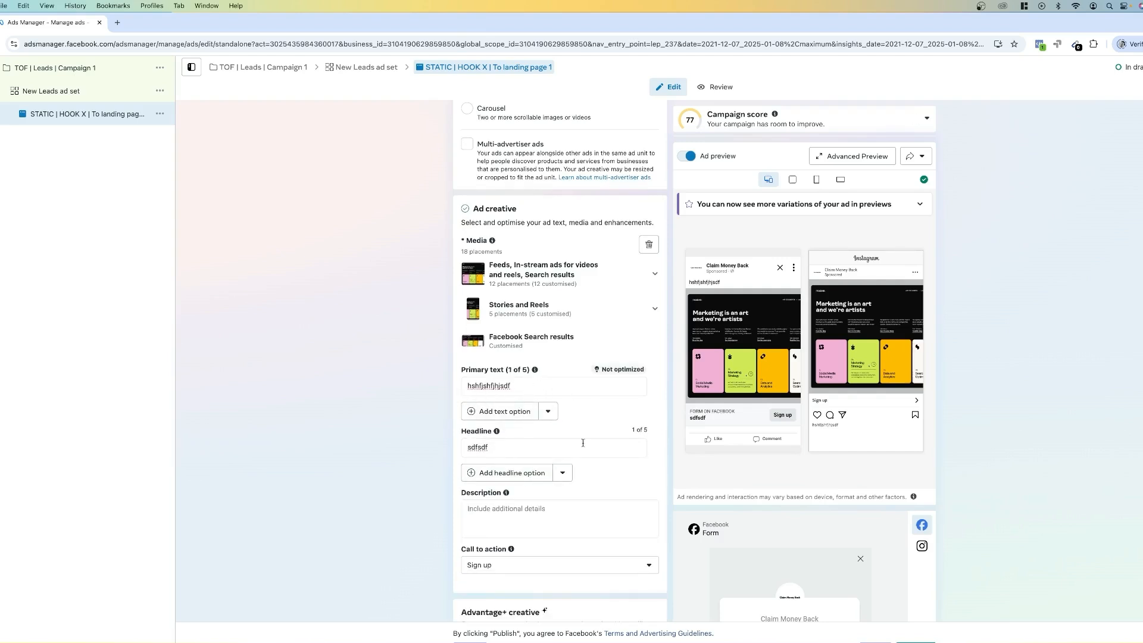
Enter shadjashdjas as the ad's description and check the available call-to-action options, keeping Sign up.
{"action": "scroll", "coordinate": [565, 430], "scroll_direction": "down", "scroll_amount": 2}
{"action": "left_click", "coordinate": [542, 440]}
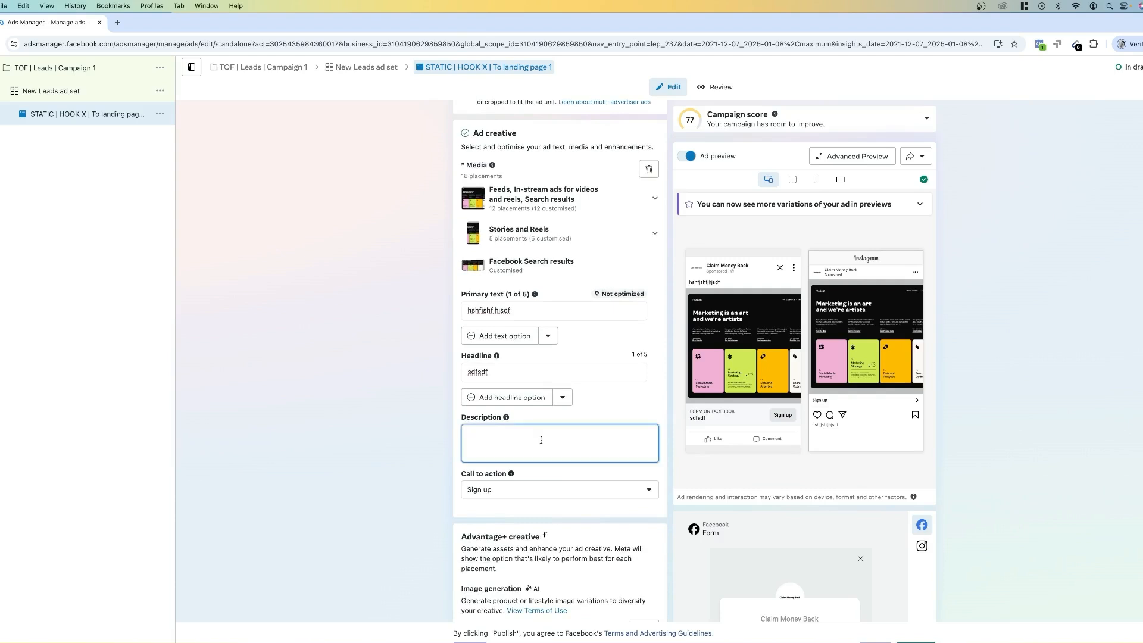
{"action": "type", "text": "shadjashdjas"}
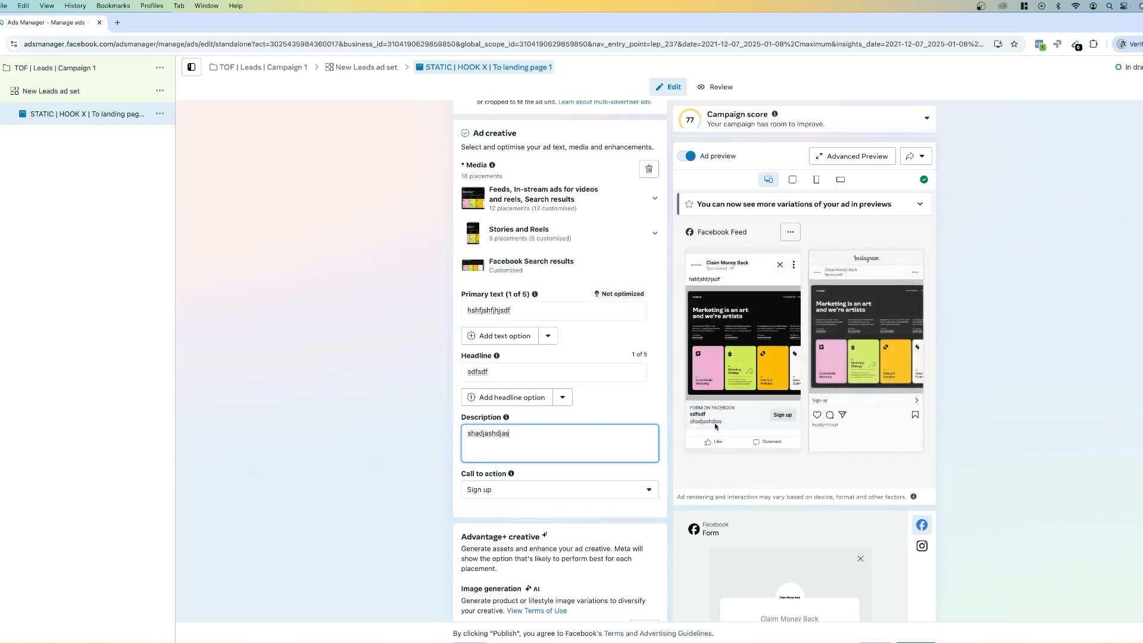
{"action": "left_click", "coordinate": [506, 493]}
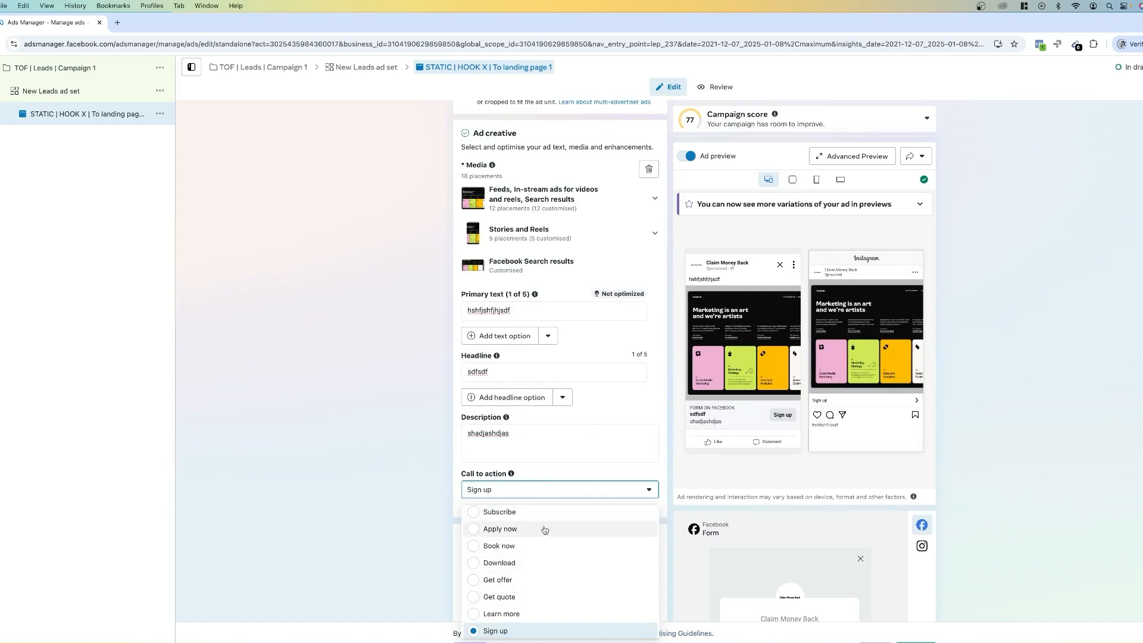
{"action": "left_click", "coordinate": [390, 505]}
Review the ad's Advantage+ creative, instant form, lead delivery and tracking settings.
{"action": "scroll", "coordinate": [416, 485], "scroll_direction": "down", "scroll_amount": 5}
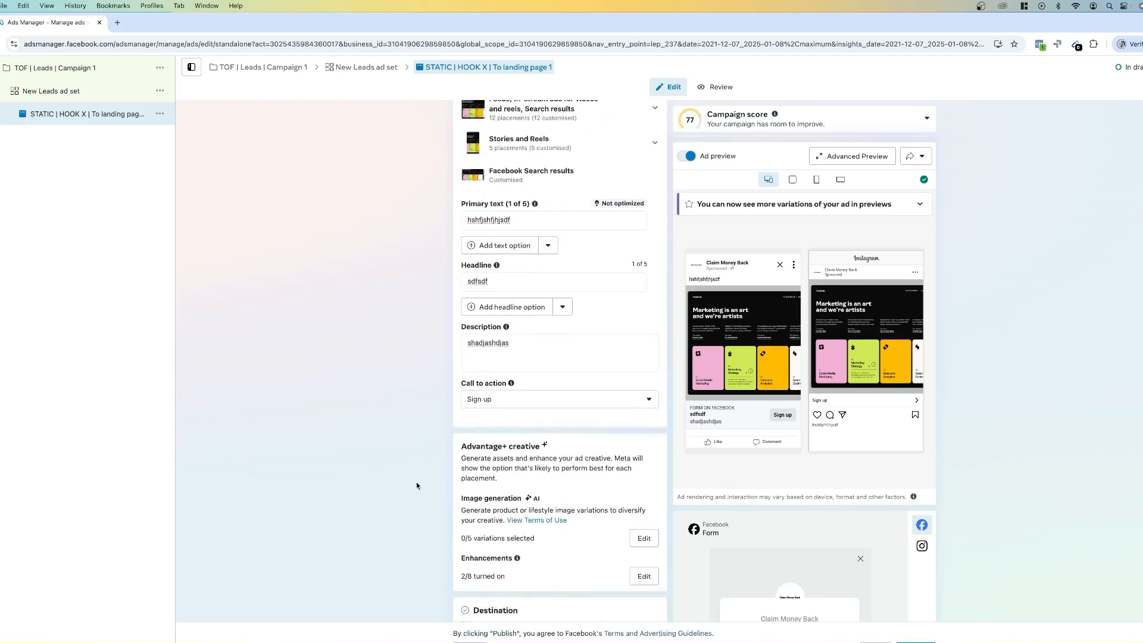
{"action": "scroll", "coordinate": [416, 486], "scroll_direction": "down", "scroll_amount": 5}
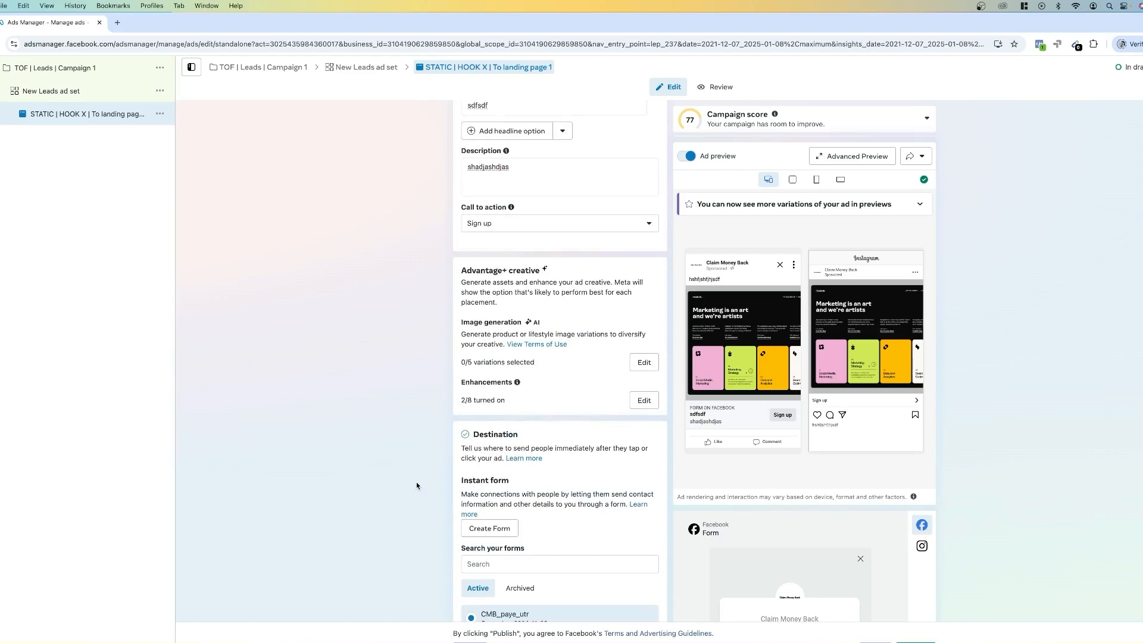
{"action": "scroll", "coordinate": [406, 474], "scroll_direction": "down", "scroll_amount": 6}
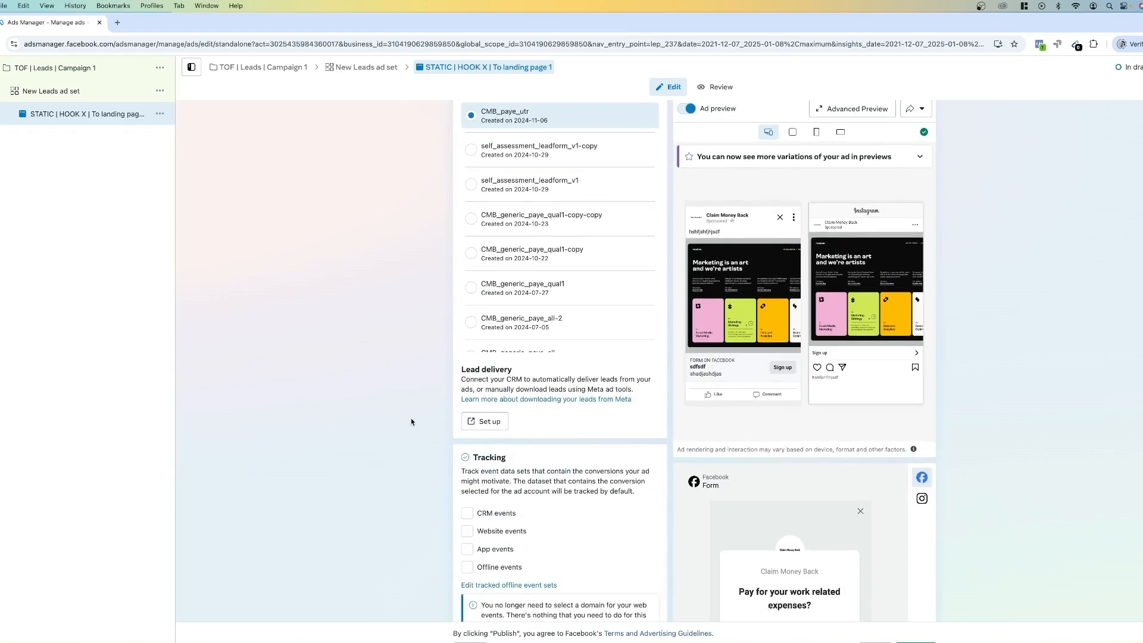
{"action": "scroll", "coordinate": [414, 420], "scroll_direction": "up", "scroll_amount": 5}
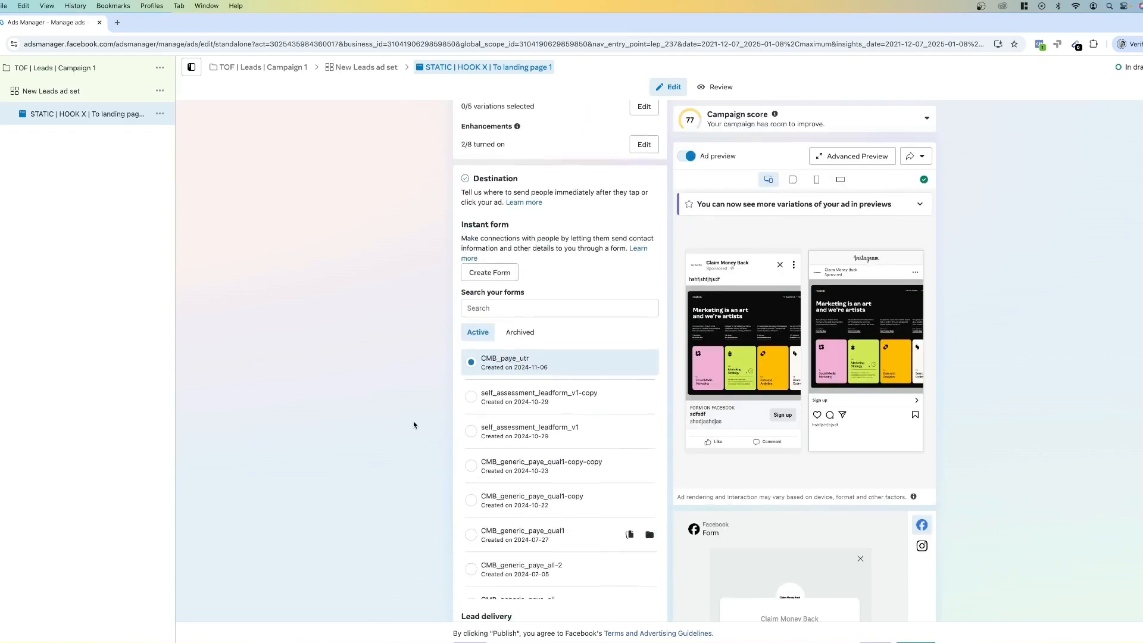